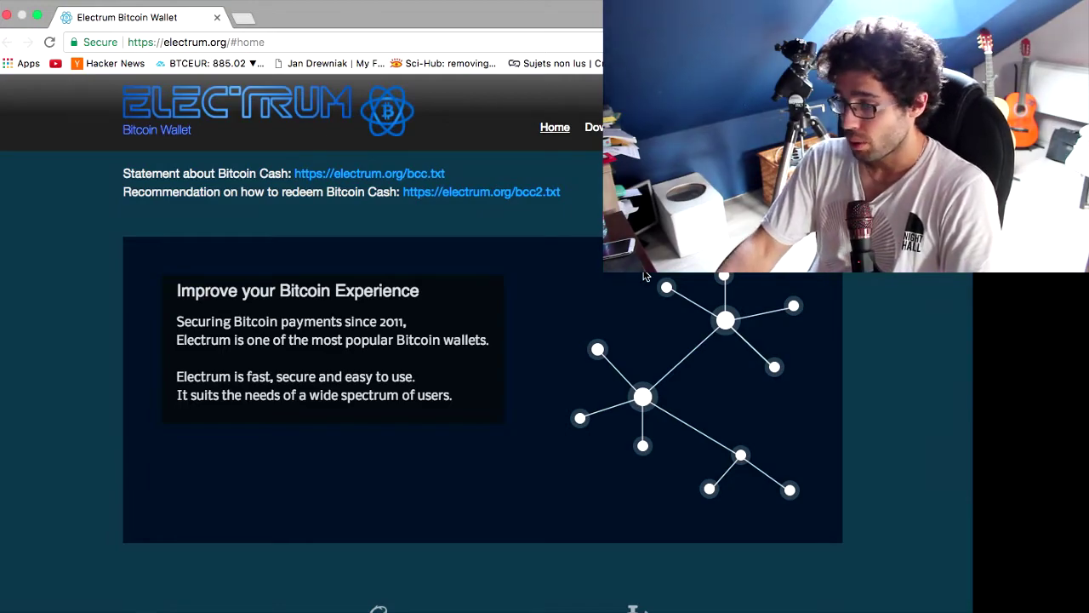
Scroll the electrum.org home page down to the features grid and footer, then back up
scroll(644, 273, "down", 10)
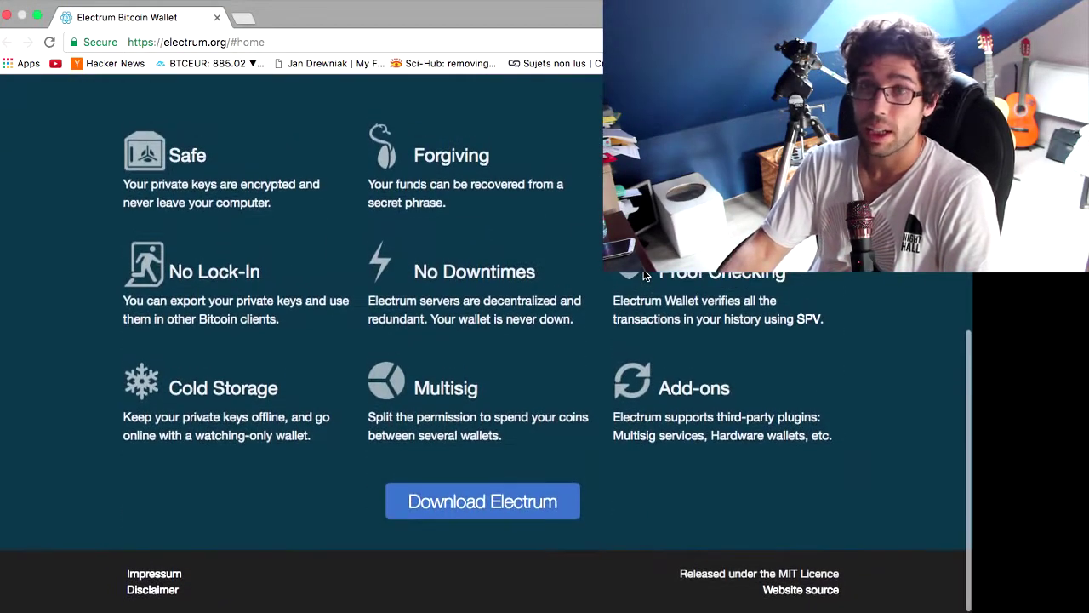
scroll(645, 273, "up", 10)
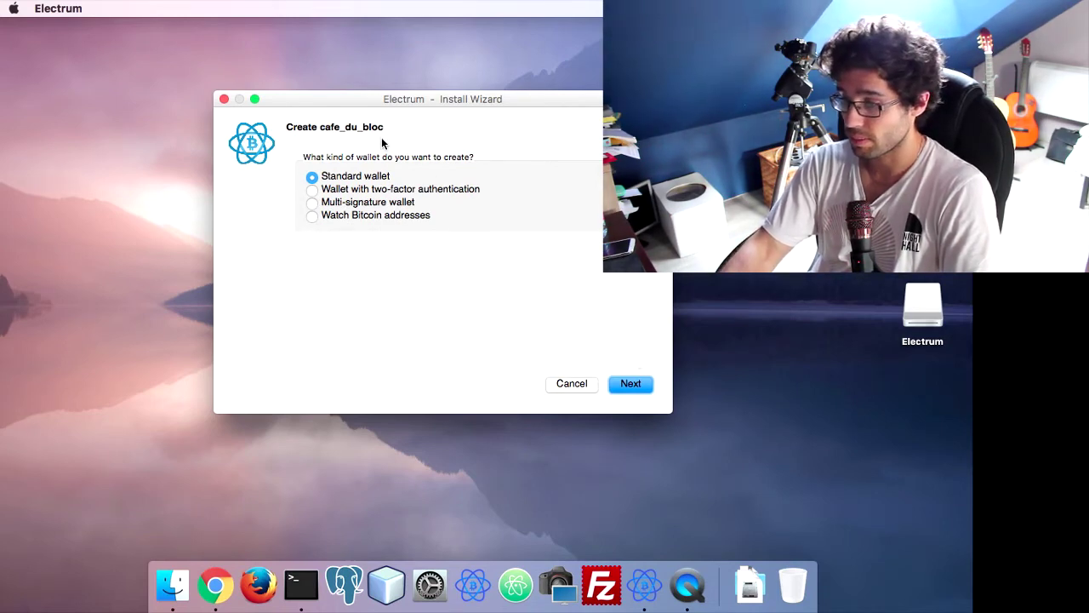
Cancel the earlier wizard and relaunch Electrum from the dock, allowing the downloaded app to open
left_click(576, 384)
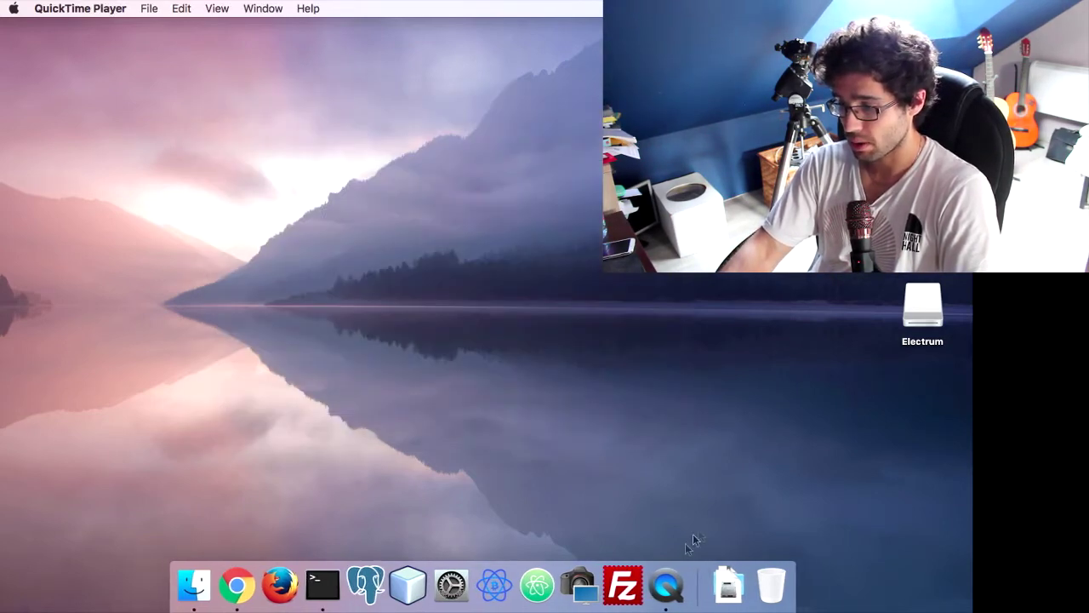
left_click(494, 585)
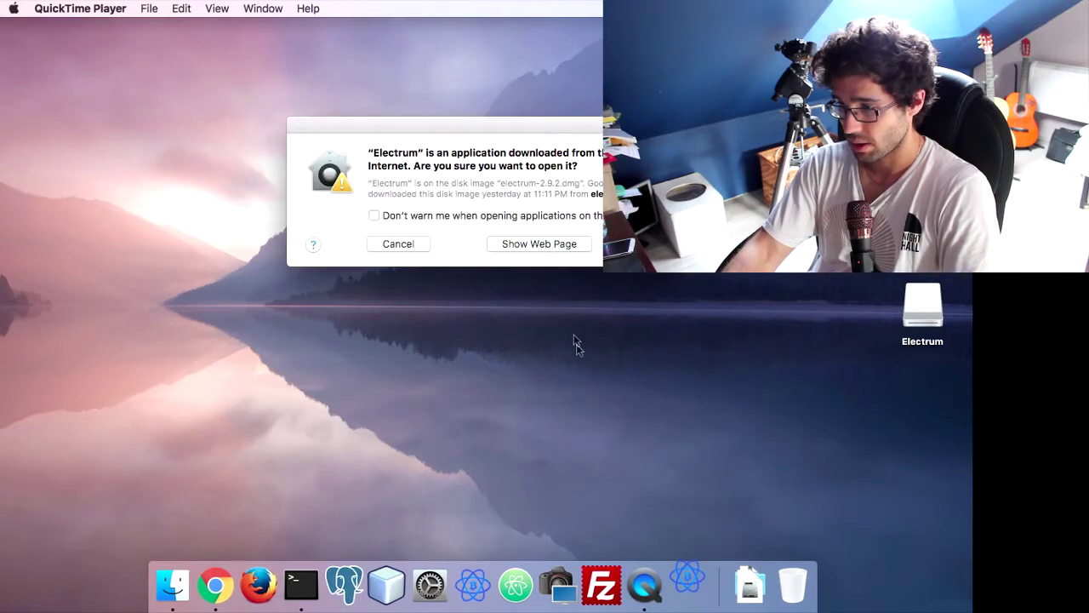
left_click(399, 243)
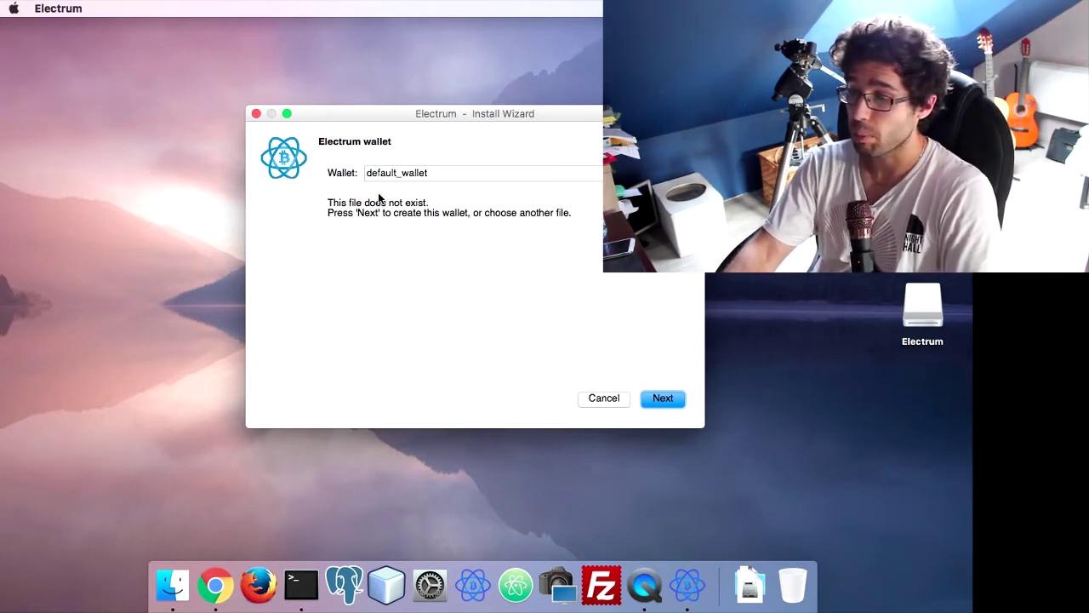
Replace default_wallet with the new wallet file name cafe_du_bloc and continue
double_click(445, 179)
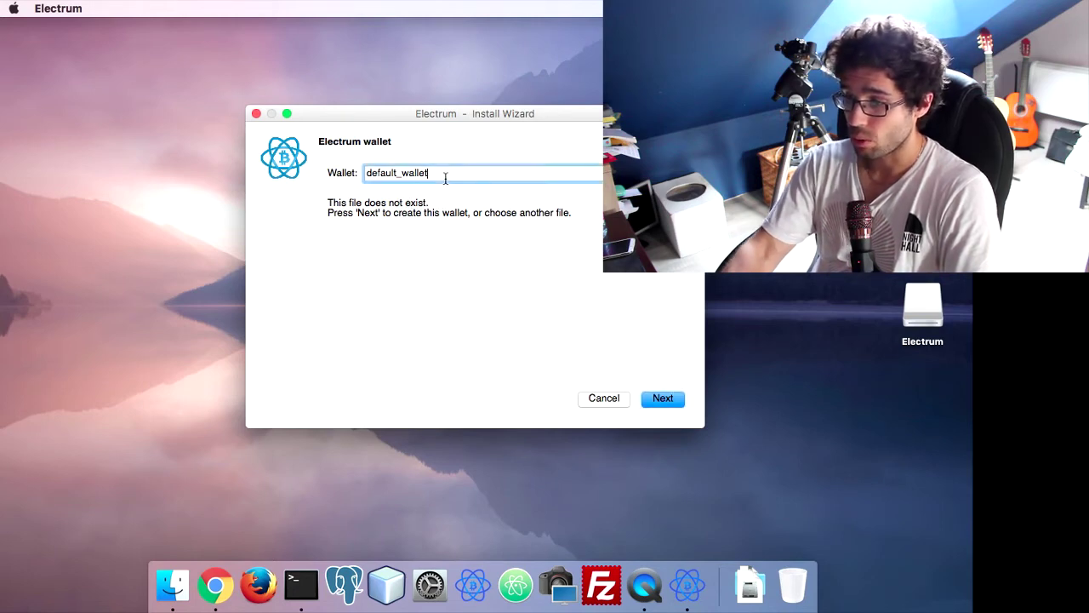
type("caf")
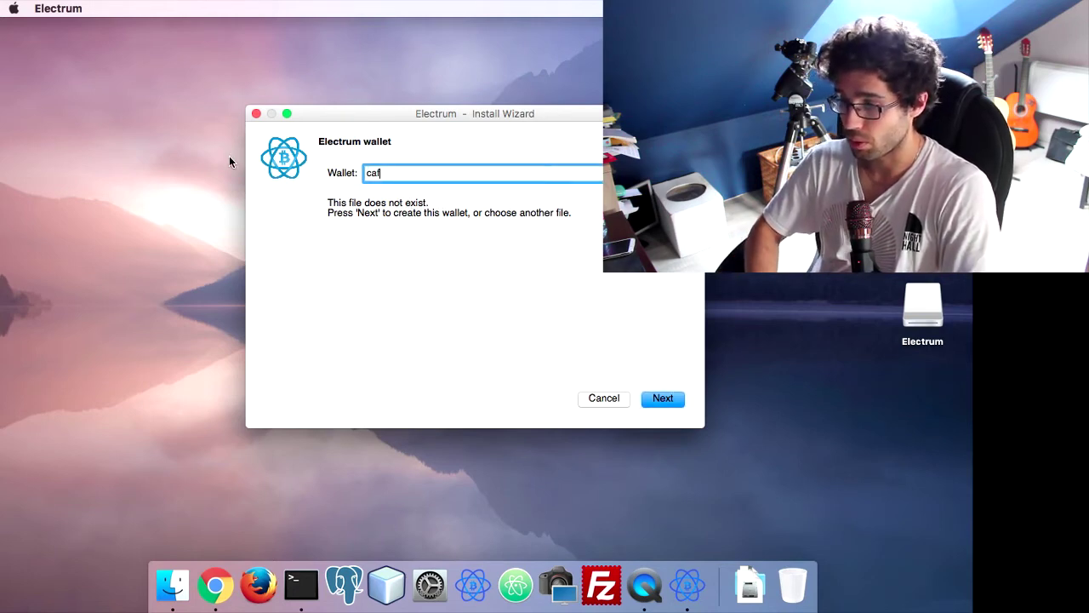
type("e_du_bloc")
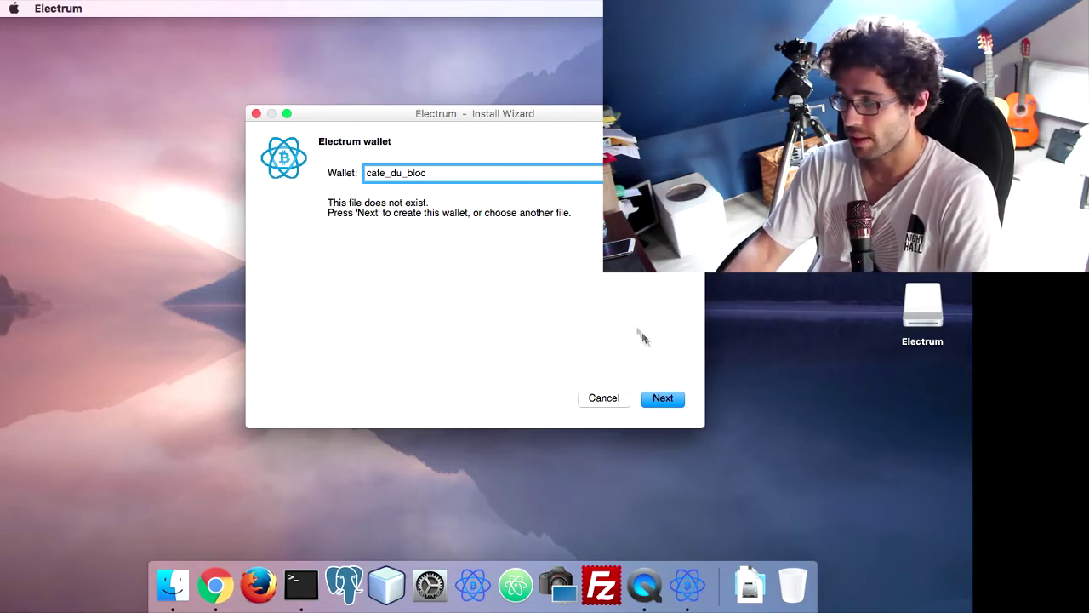
left_click(659, 399)
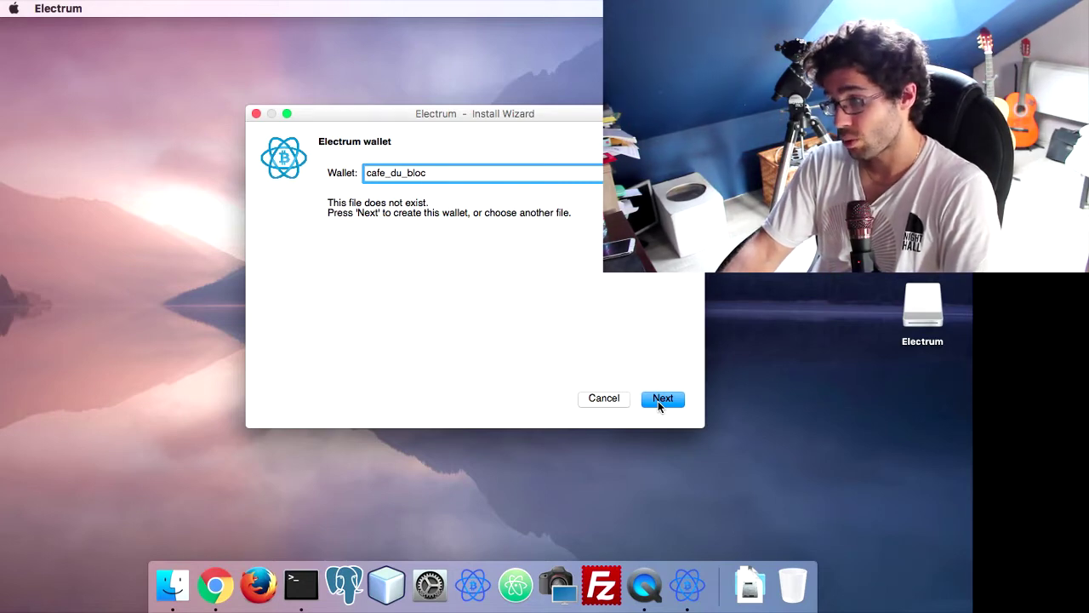
left_click(658, 401)
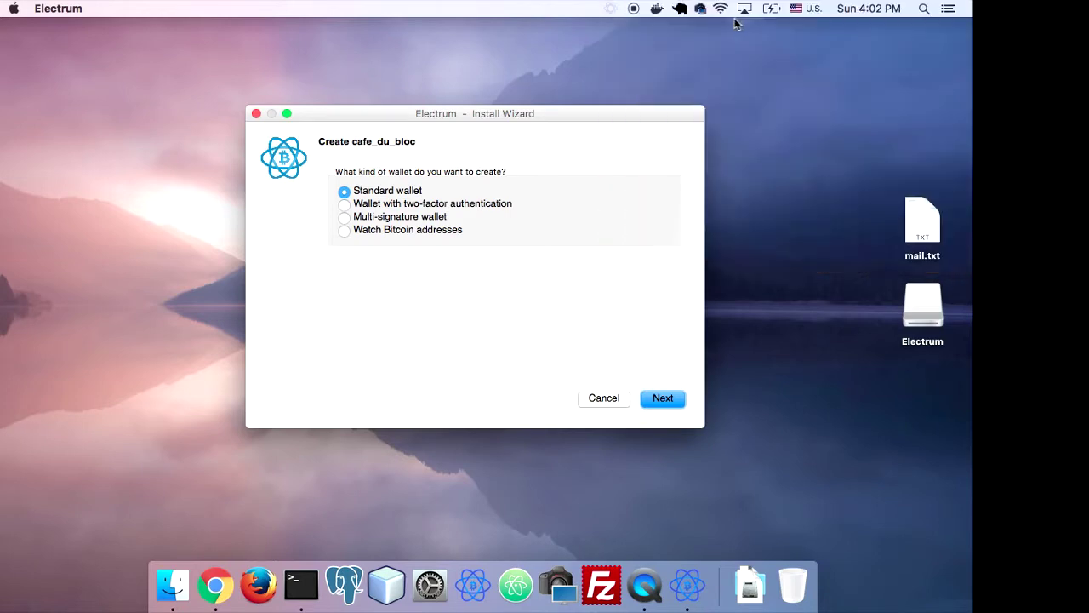
Turn Wi-Fi off from the macOS menu bar to take the computer offline
left_click(720, 7)
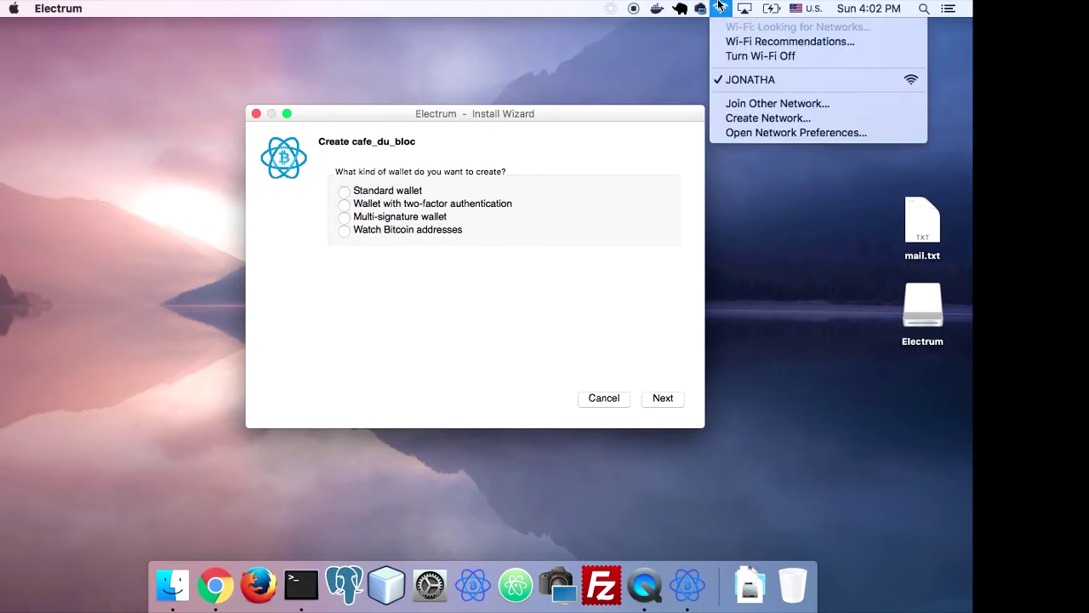
left_click(761, 56)
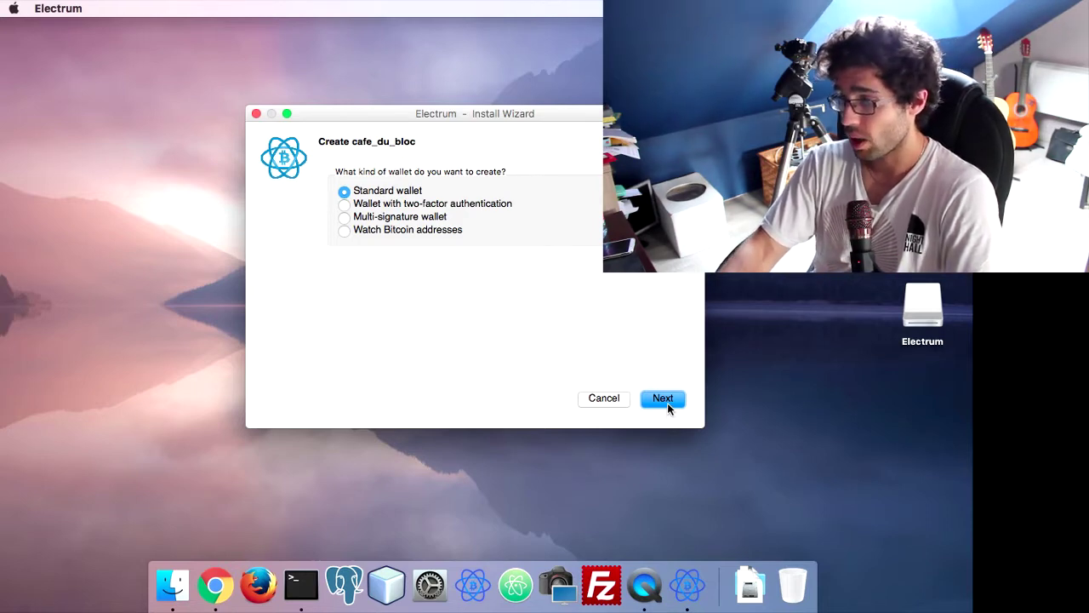
Choose a Standard wallet with a newly created seed
left_click(663, 400)
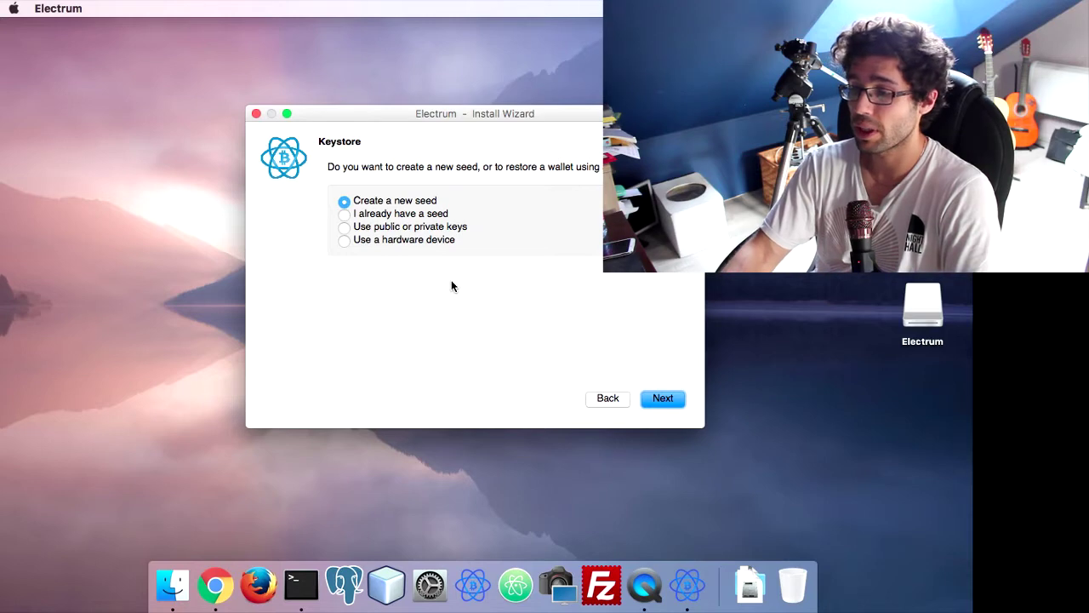
left_click(663, 397)
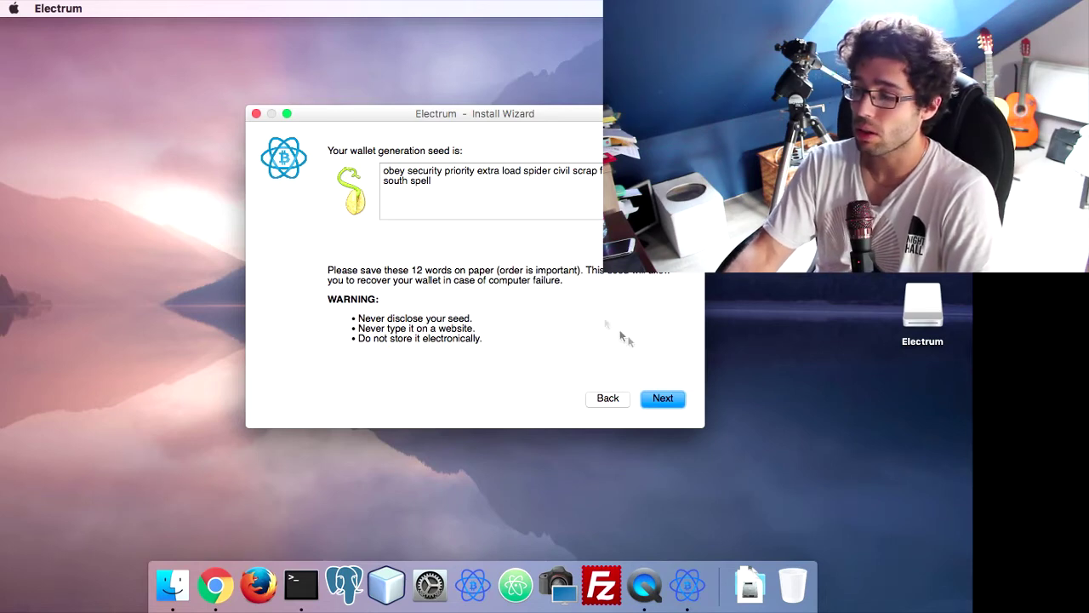
Re-enter the 12-word seed on the Confirm Seed page and accept it
left_click(657, 396)
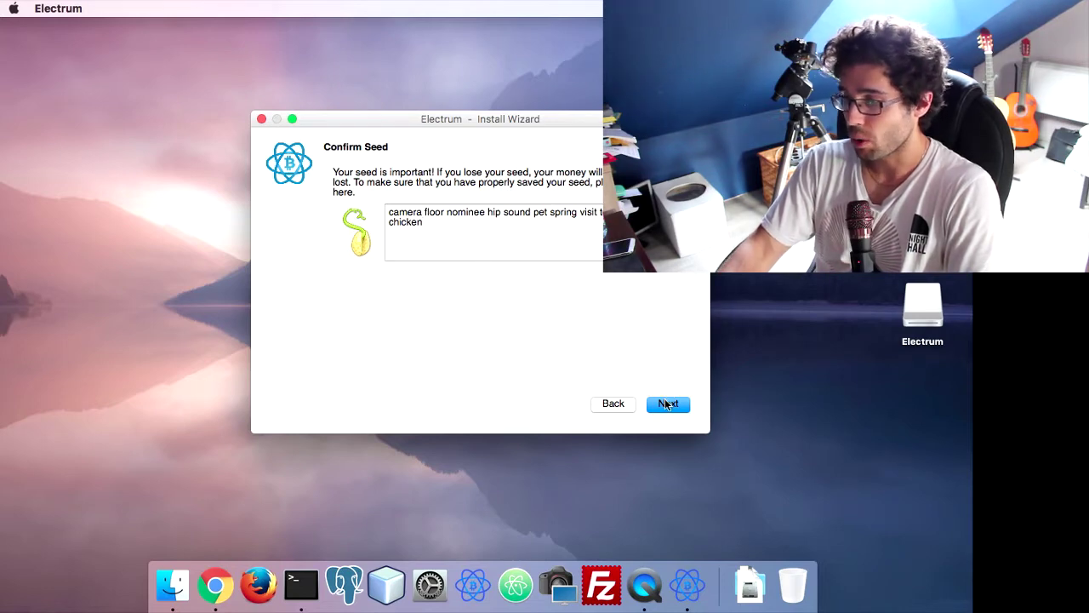
left_click(668, 405)
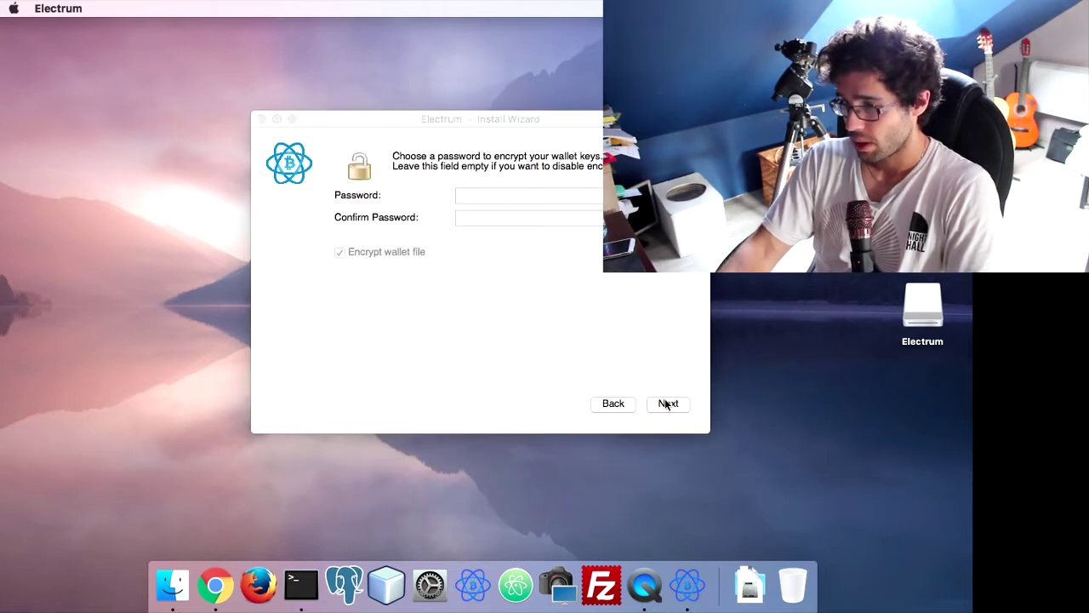
Set and confirm the wallet password, keeping Encrypt wallet file enabled, and finish setup
left_click(515, 198)
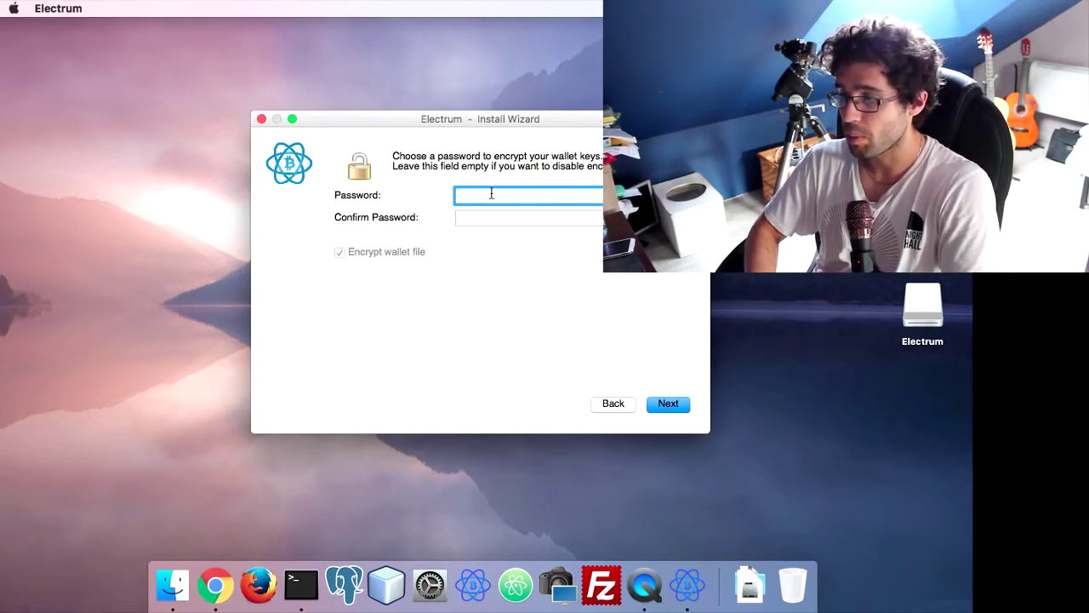
type("test")
key("Tab")
type("test")
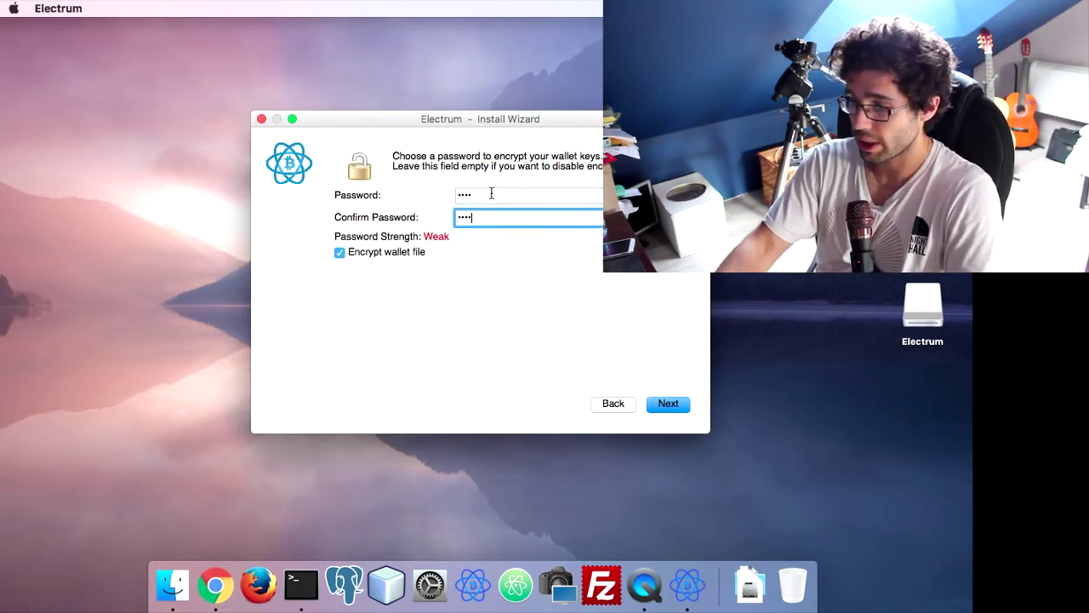
left_click(653, 404)
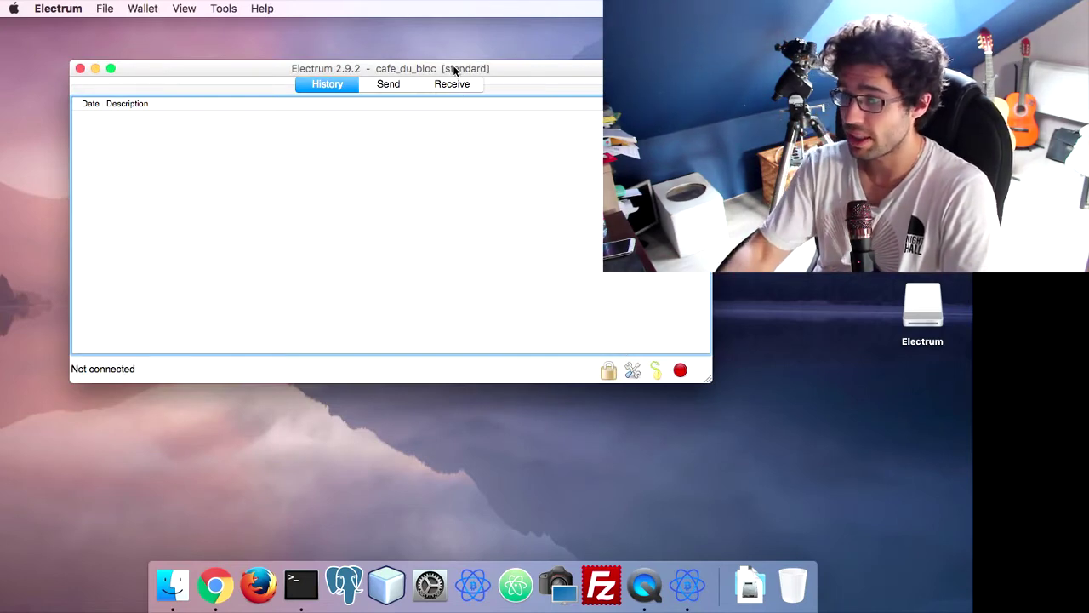
Move the wallet window and cycle through the Send, Receive and History tabs, ending on History
left_click_drag(453, 68, 525, 83)
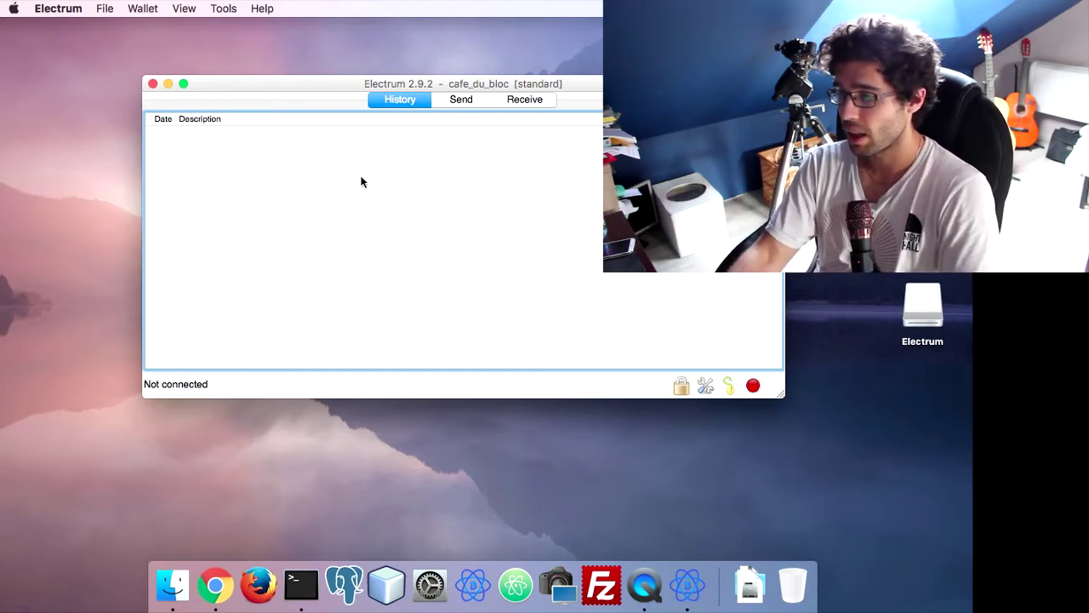
left_click(458, 103)
left_click(410, 101)
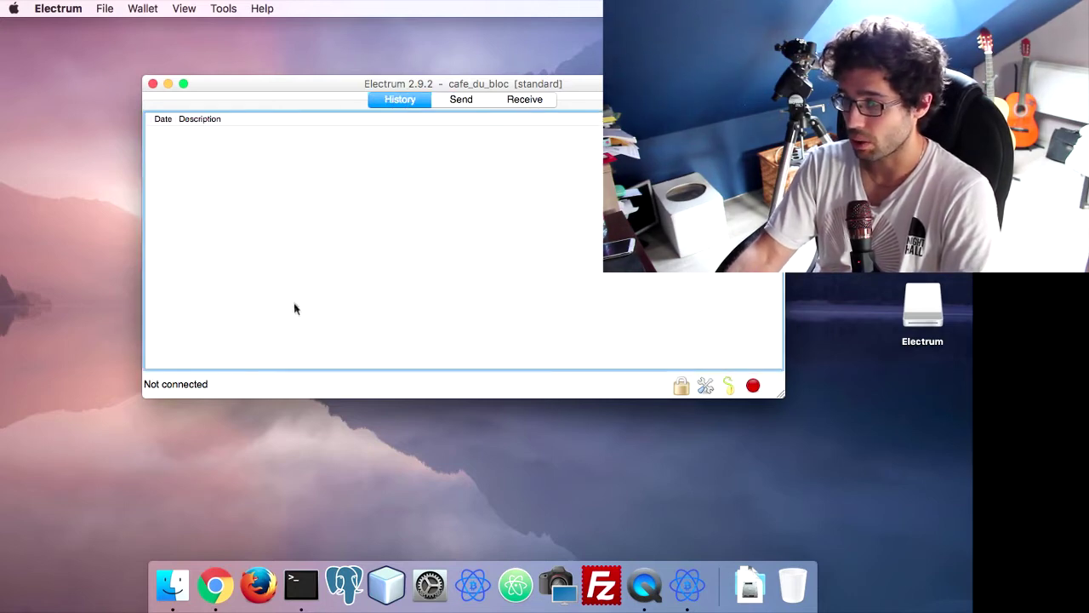
left_click(529, 103)
left_click(455, 103)
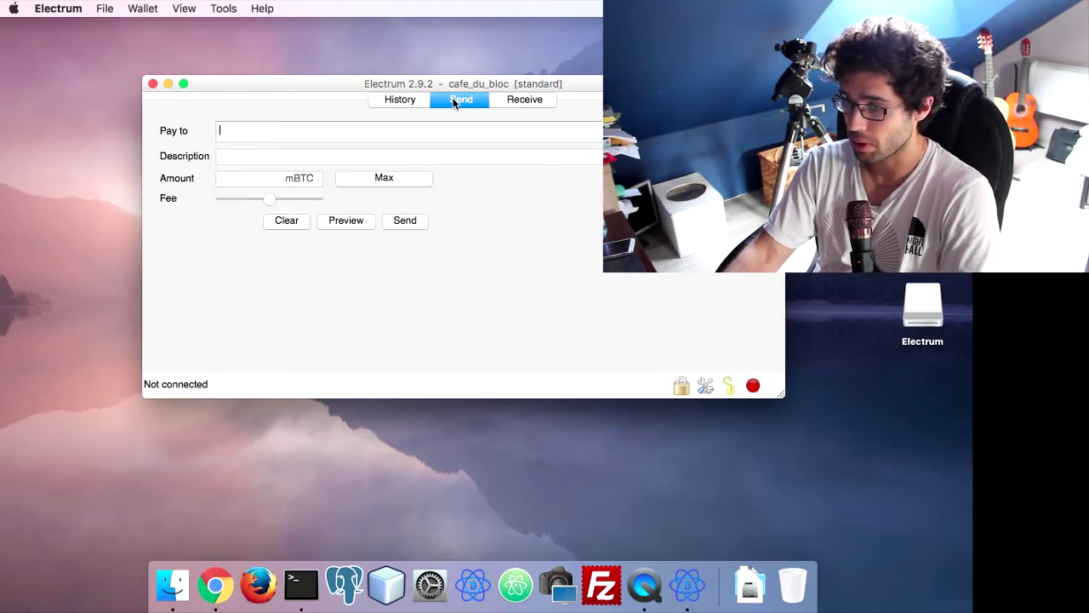
left_click(398, 100)
left_click(538, 100)
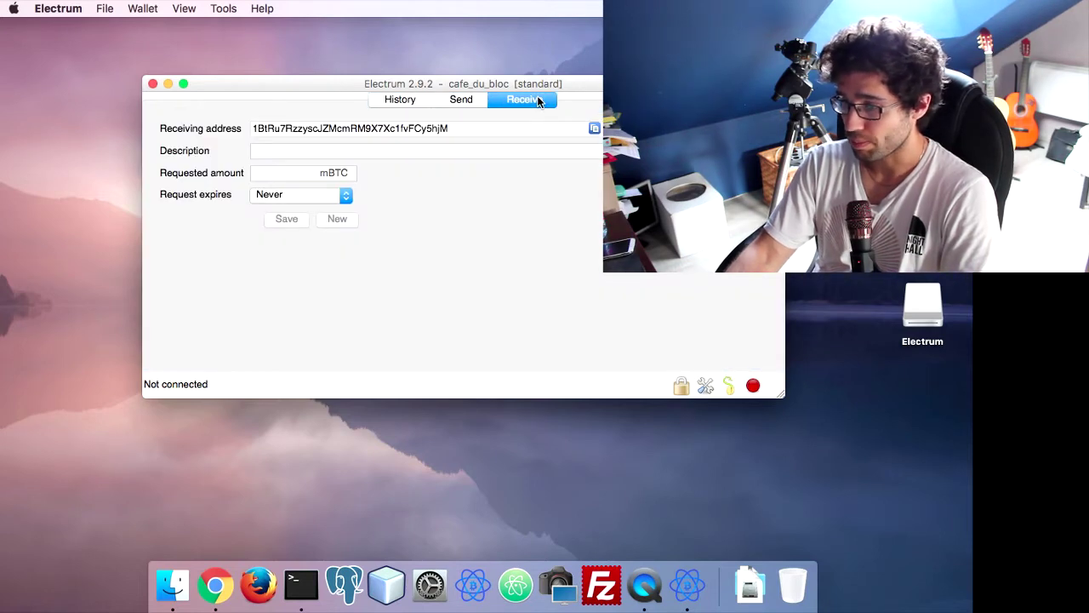
left_click(442, 99)
left_click(416, 103)
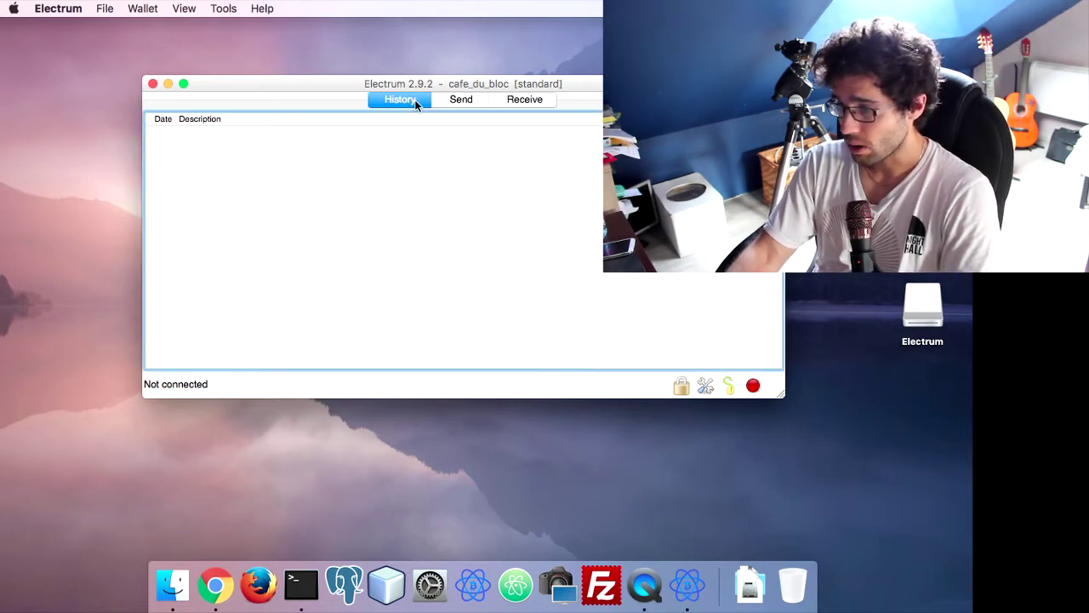
left_click(472, 101)
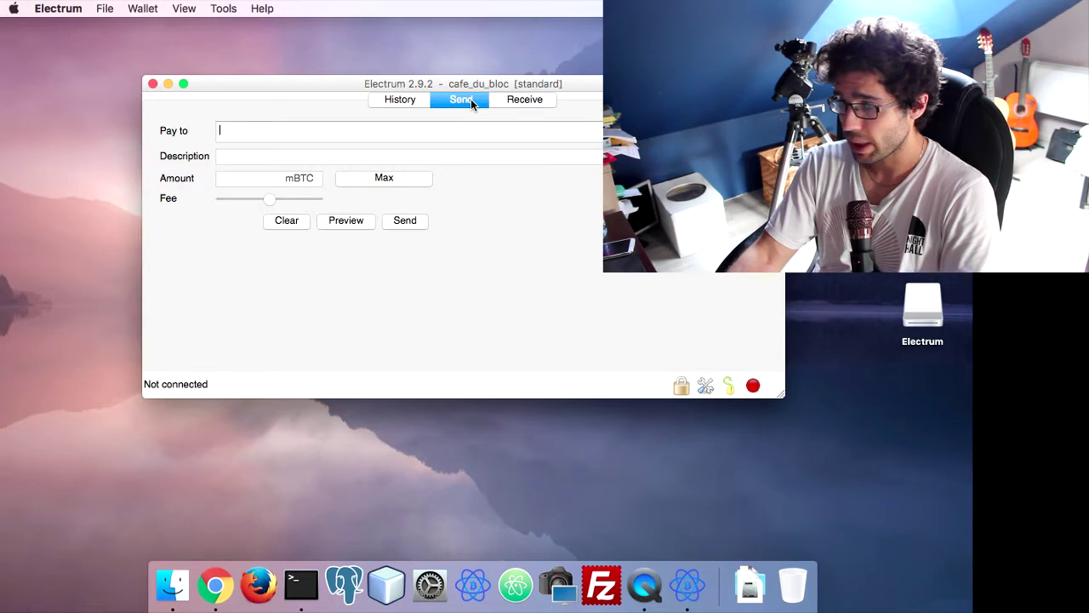
left_click(513, 100)
left_click(461, 103)
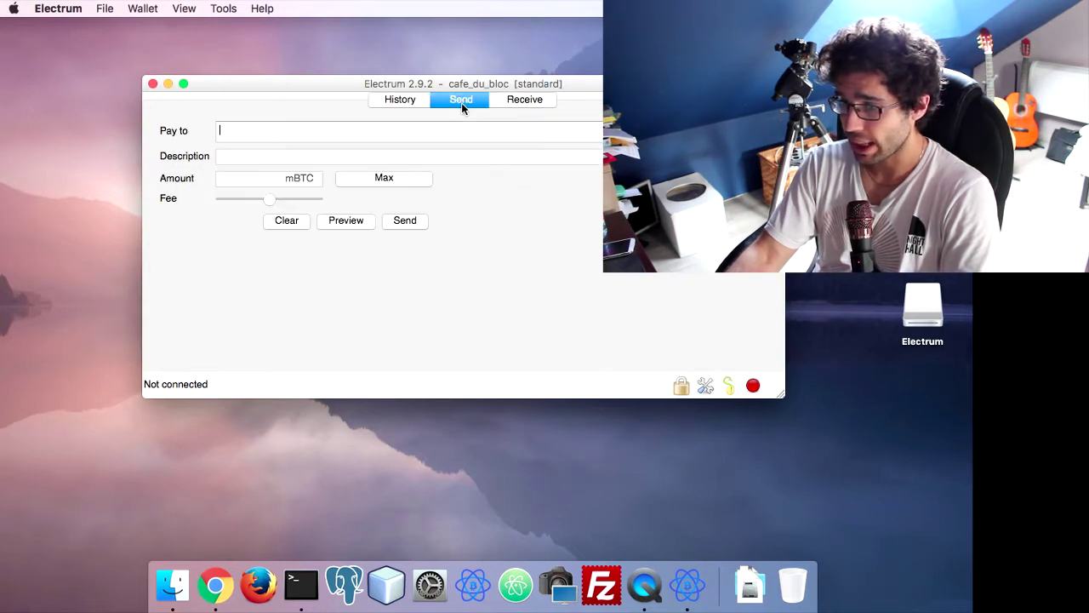
left_click(408, 102)
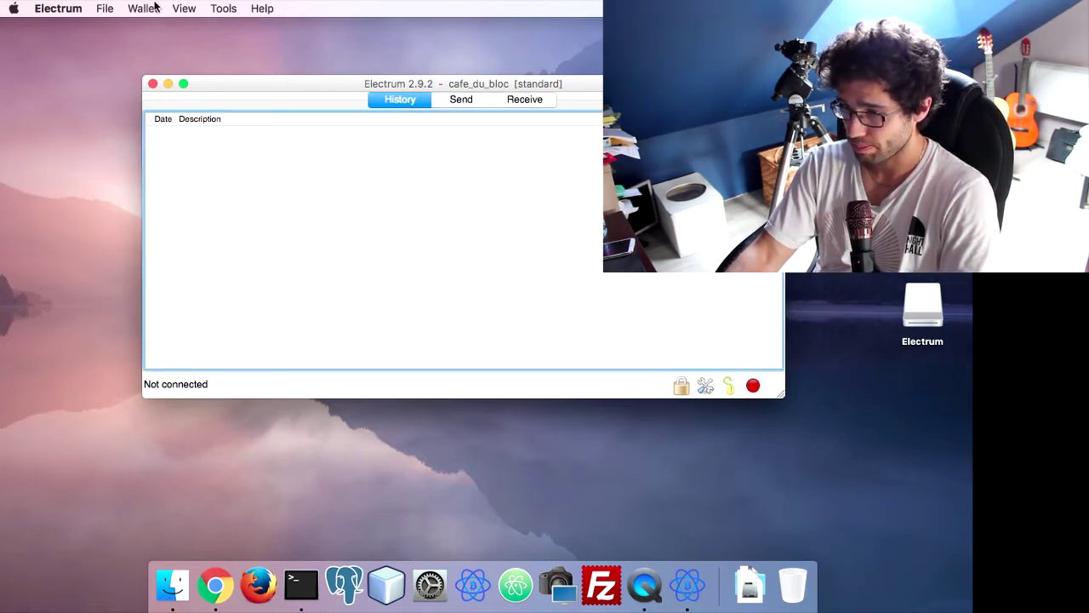
Look over the File menu's wallet commands, then dismiss the menu
left_click(102, 8)
mouse_move(134, 12)
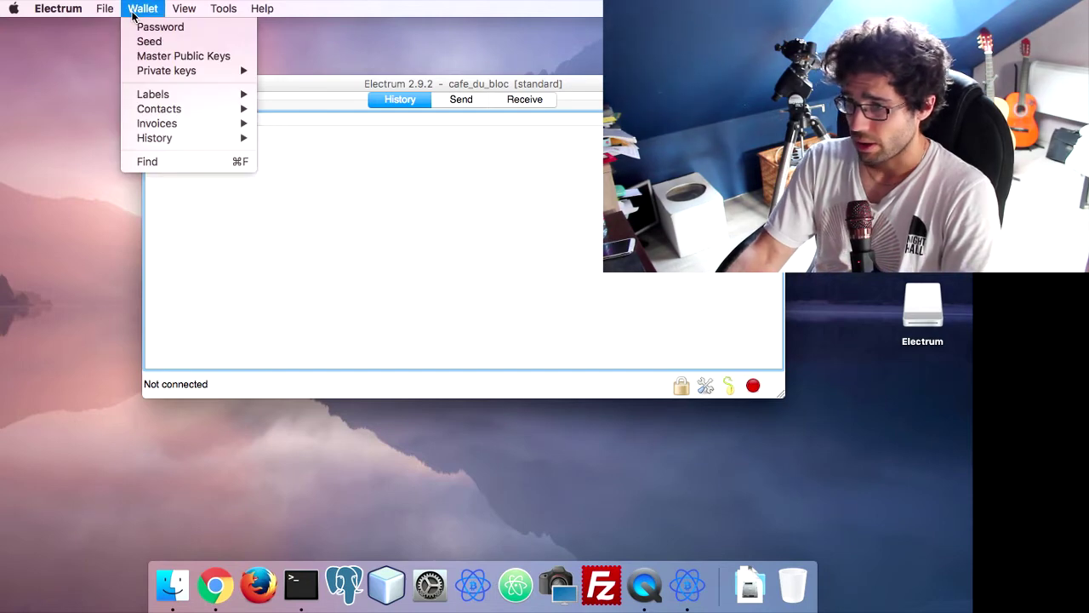
left_click(483, 295)
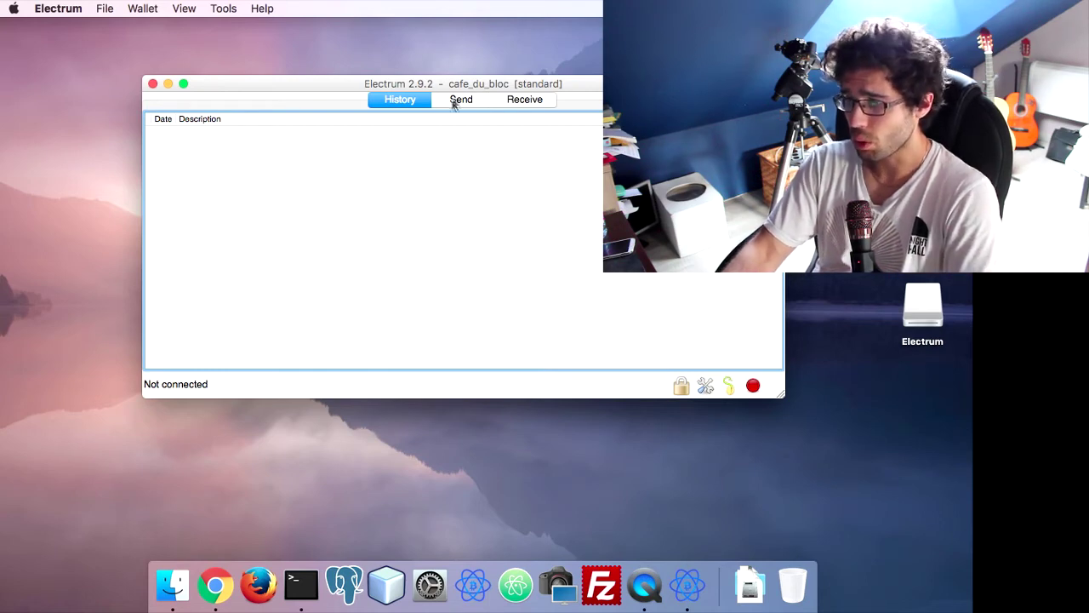
Enable View > Show Addresses and switch to the new Addresses tab
left_click(183, 12)
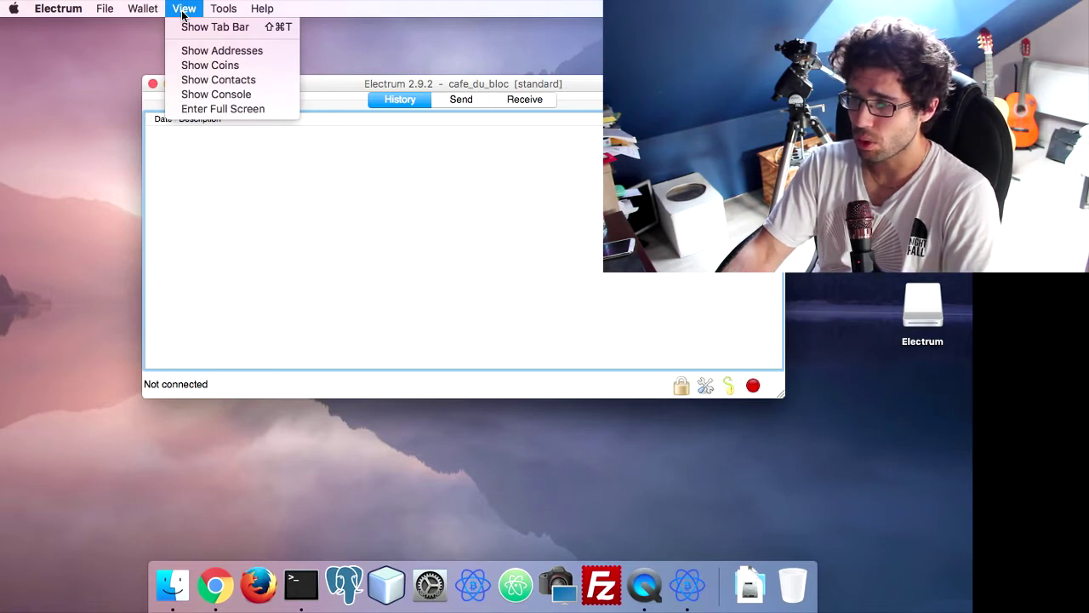
mouse_move(139, 14)
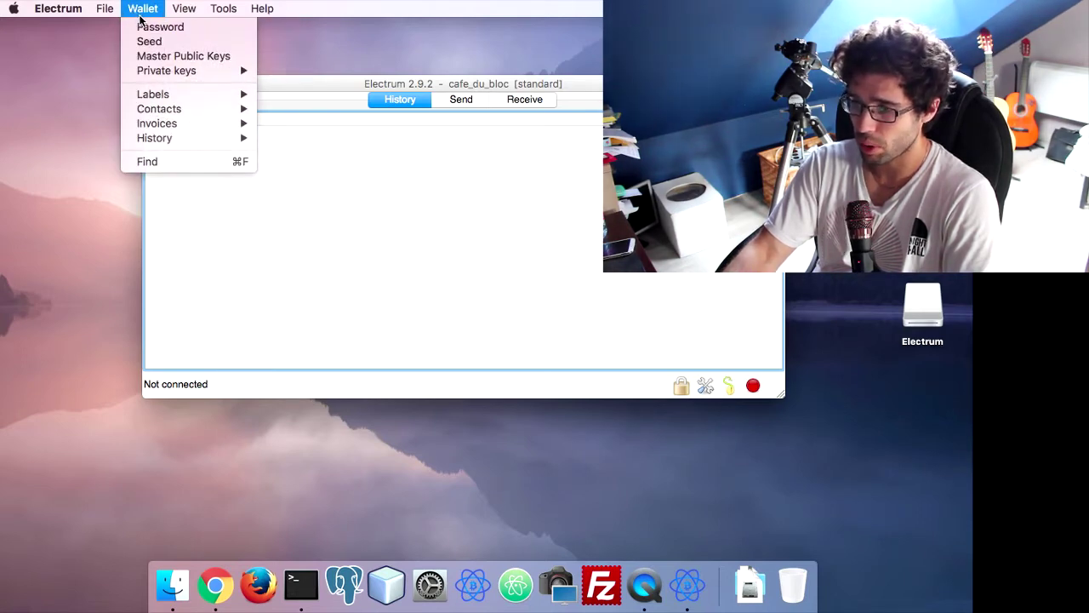
mouse_move(179, 12)
left_click(188, 48)
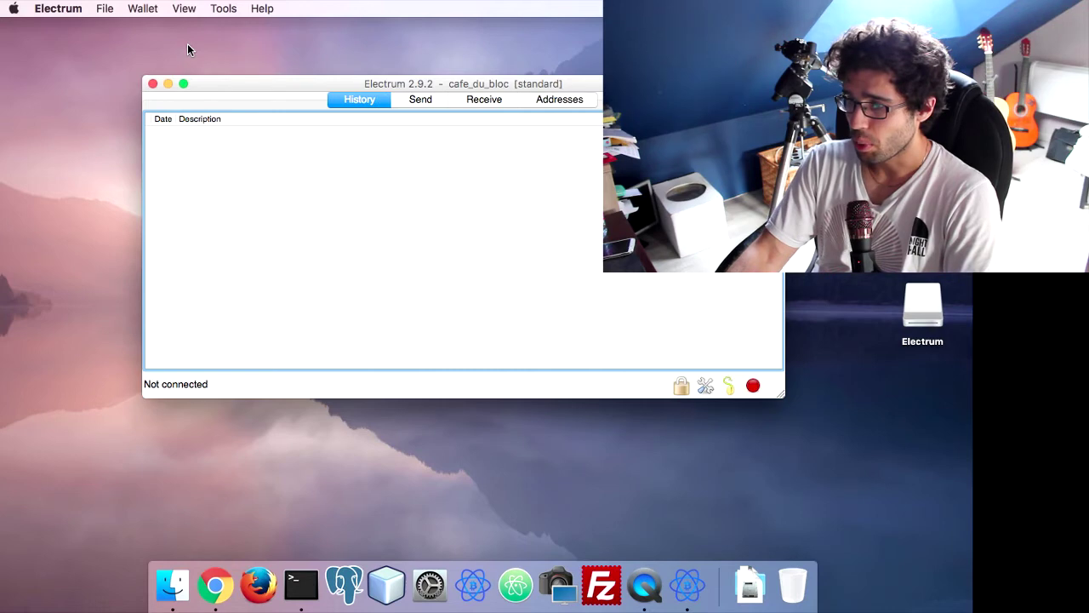
left_click(560, 99)
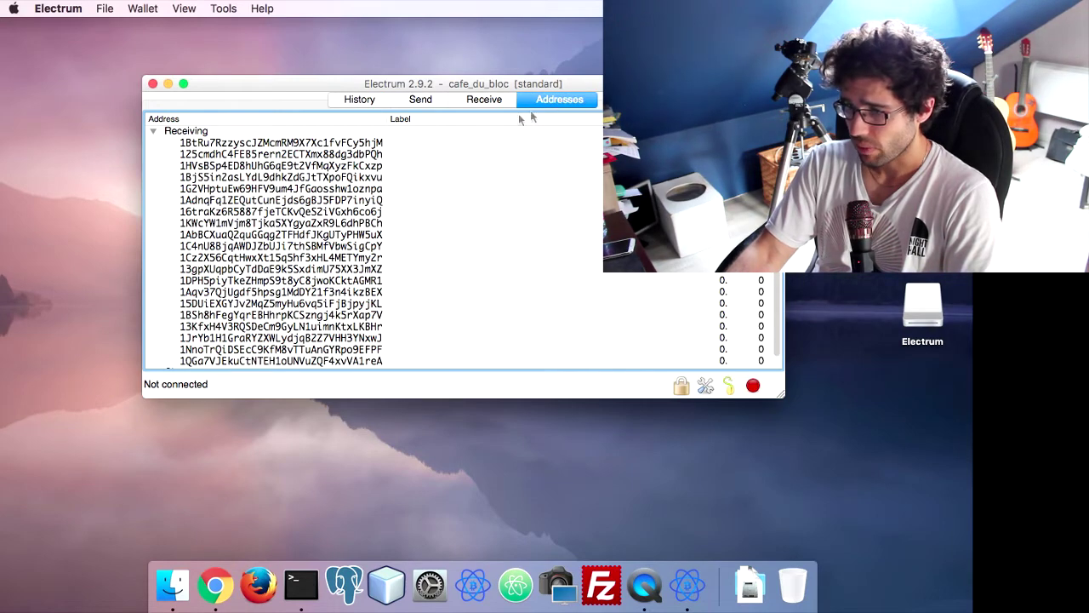
Inspect several receiving addresses in the list, each showing a 0 balance
left_click(369, 143)
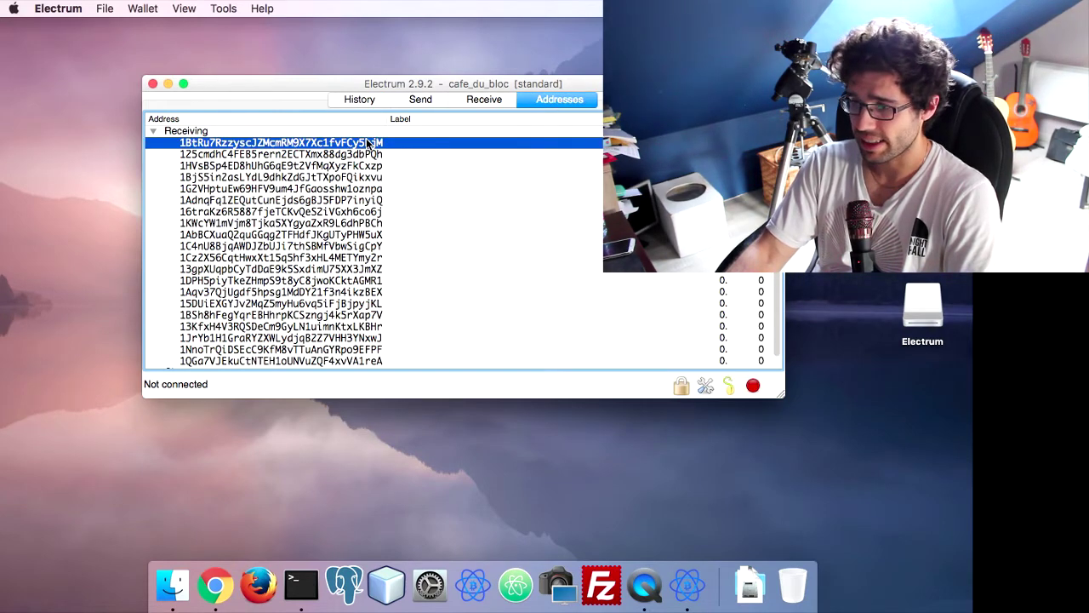
scroll(349, 189, "down", 1)
scroll(349, 189, "up", 1)
scroll(347, 192, "down", 1)
scroll(348, 193, "up", 1)
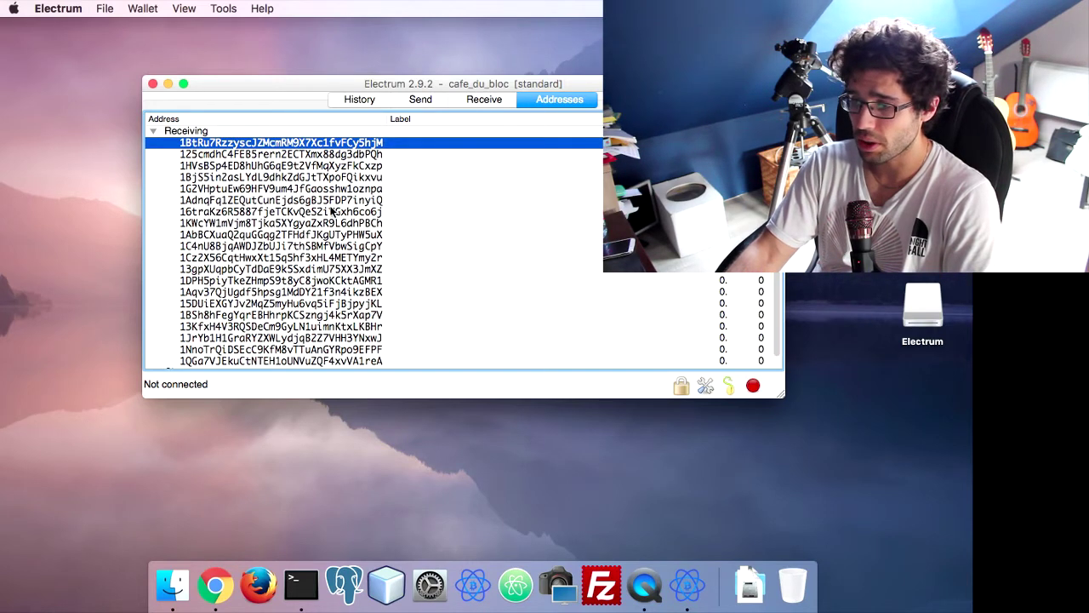
left_click(333, 211)
scroll(333, 211, "down", 1)
left_click(322, 258)
left_click(324, 281)
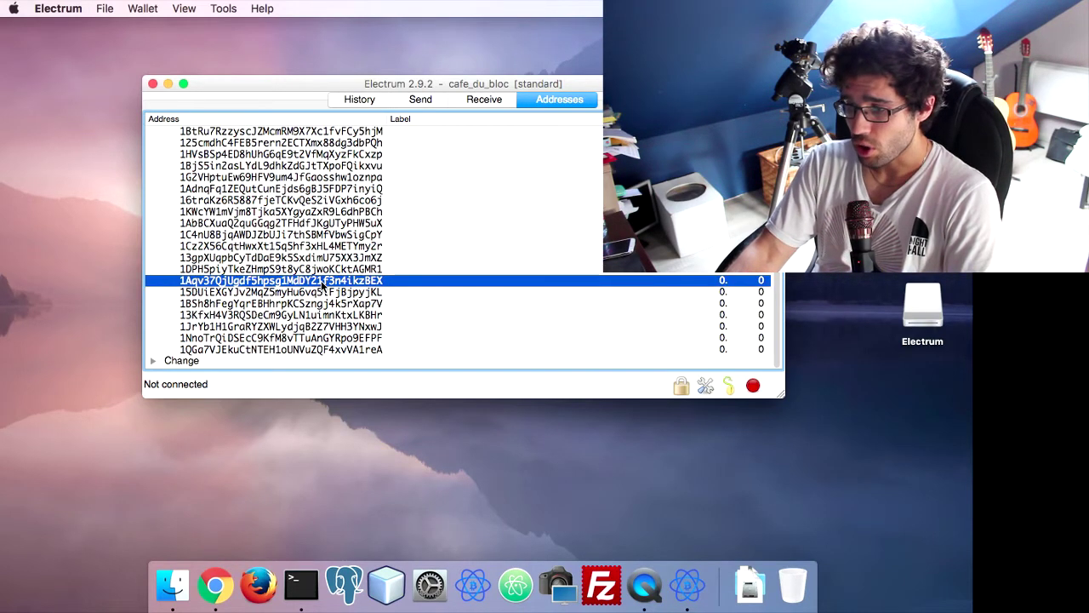
left_click(320, 316)
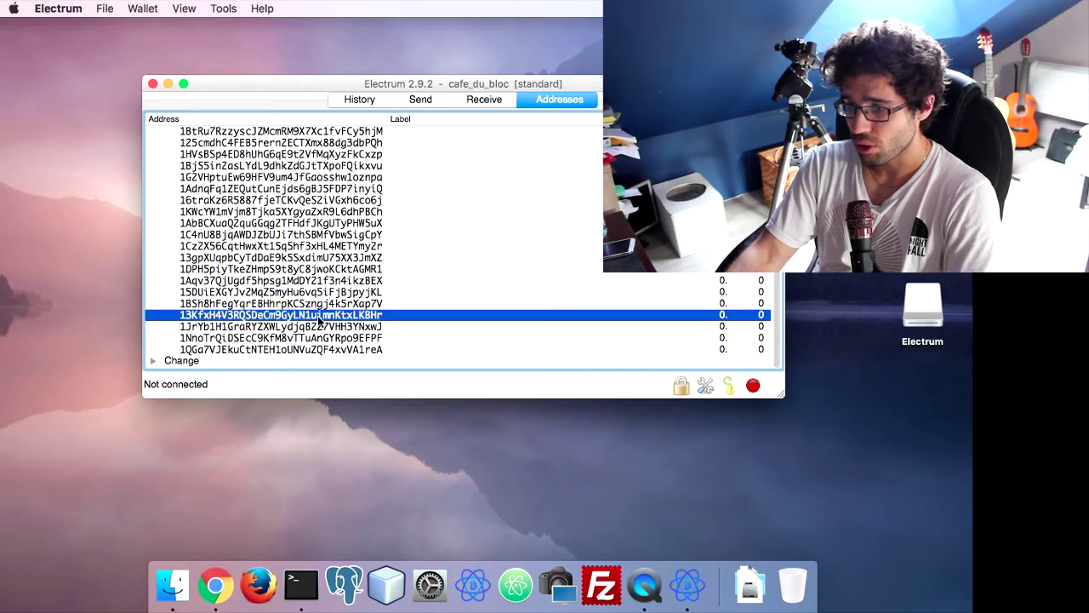
left_click(340, 143)
scroll(344, 181, "up", 1)
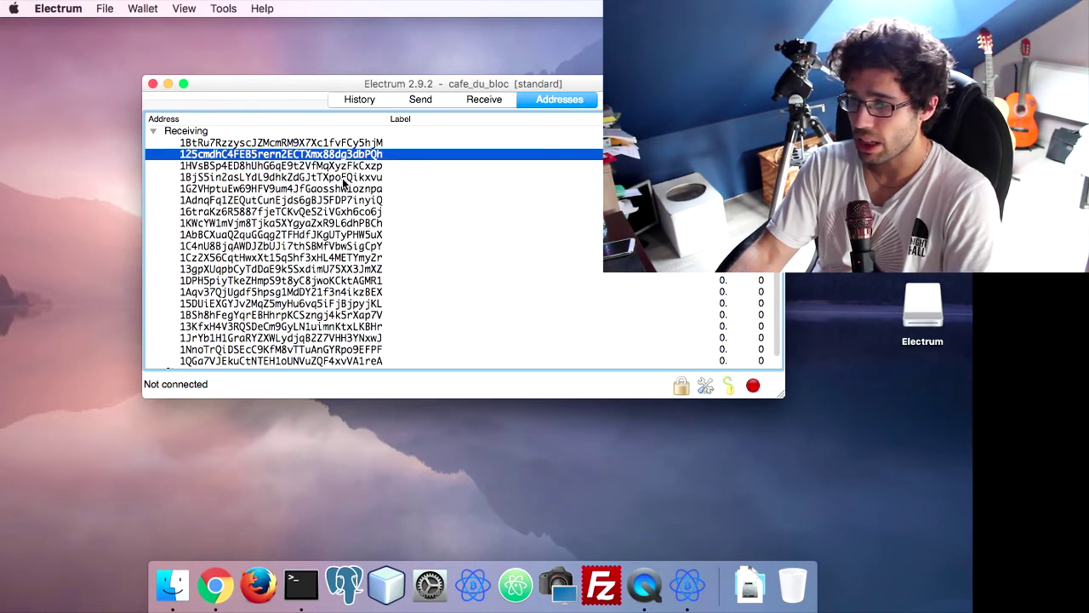
left_click(483, 102)
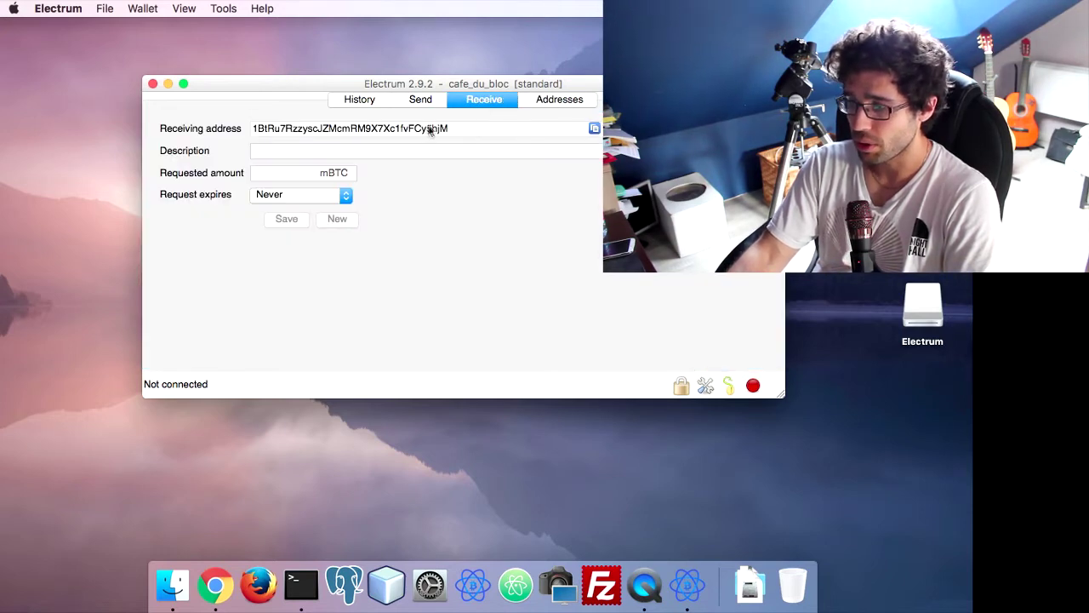
Copy the first receiving address to the clipboard and start a Spotlight search
left_click(595, 126)
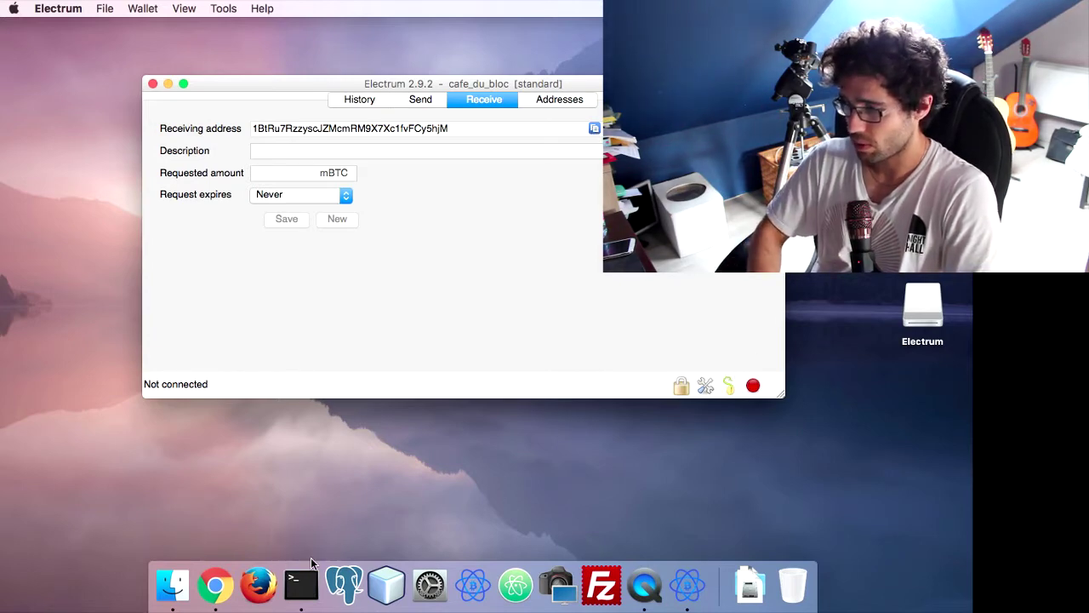
key("super+space")
type("test")
key("BackSpace")
key("BackSpace")
Launch TextEdit via Spotlight and paste the wallet's first receiving address into a new document
type("xt")
key("Return")
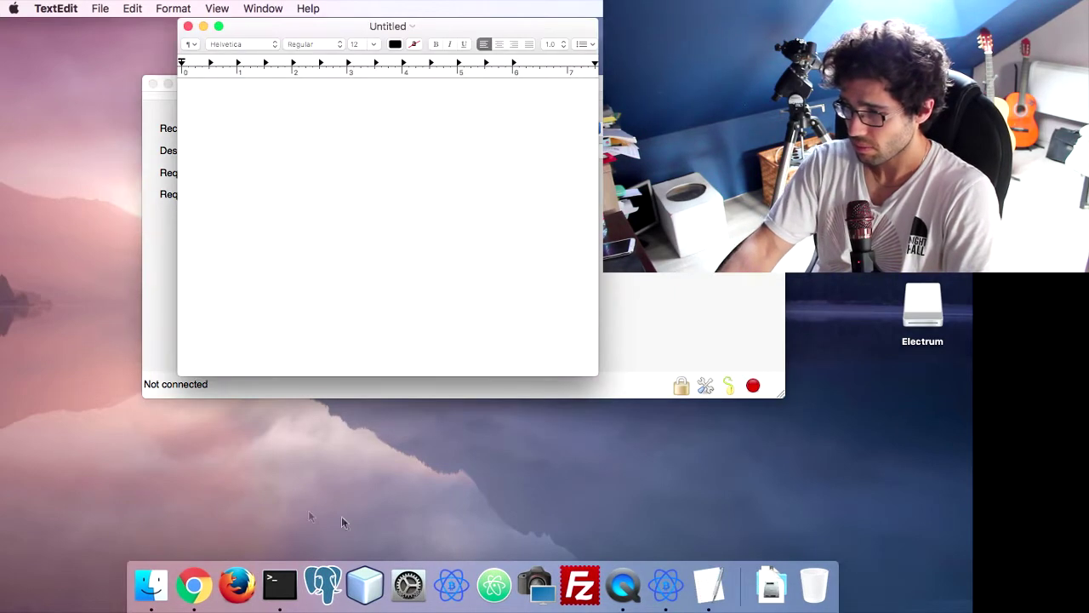
key("super+v")
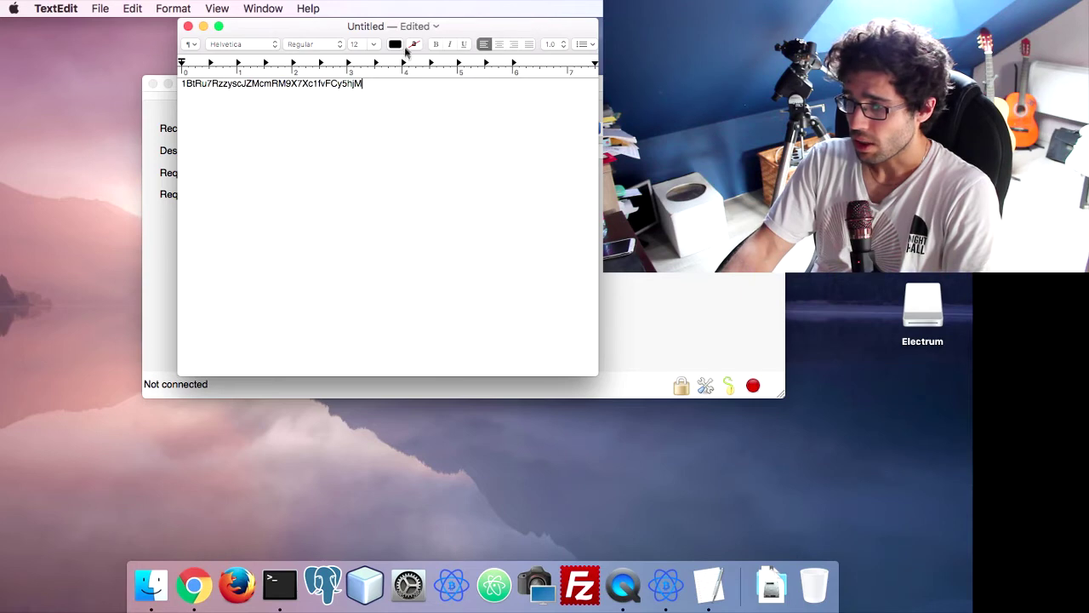
left_click_drag(418, 27, 582, 168)
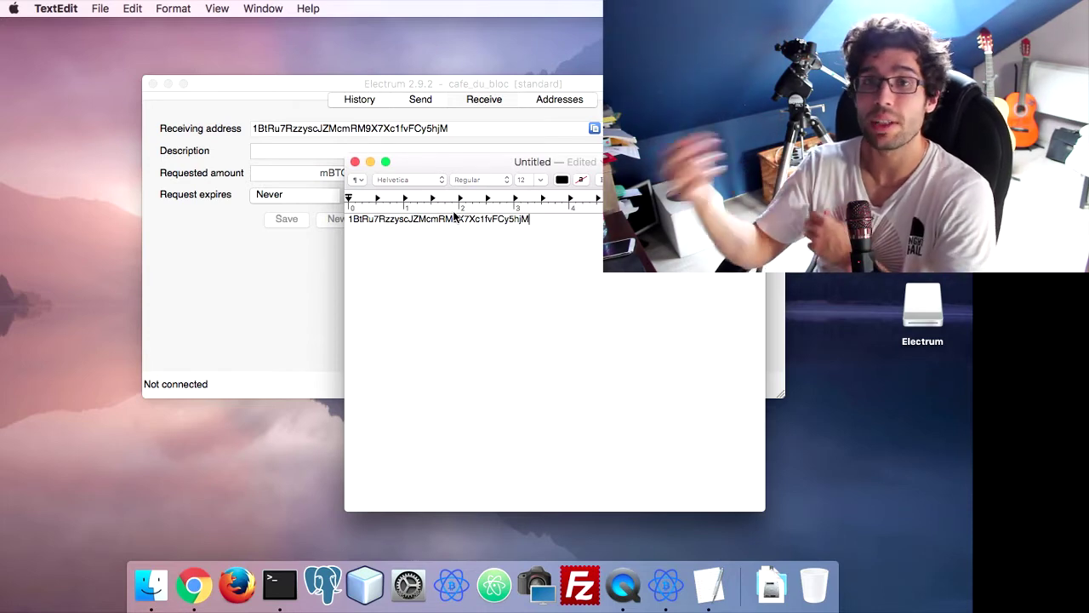
Bring Electrum forward, switch to its History tab and close the wallet window
left_click(226, 266)
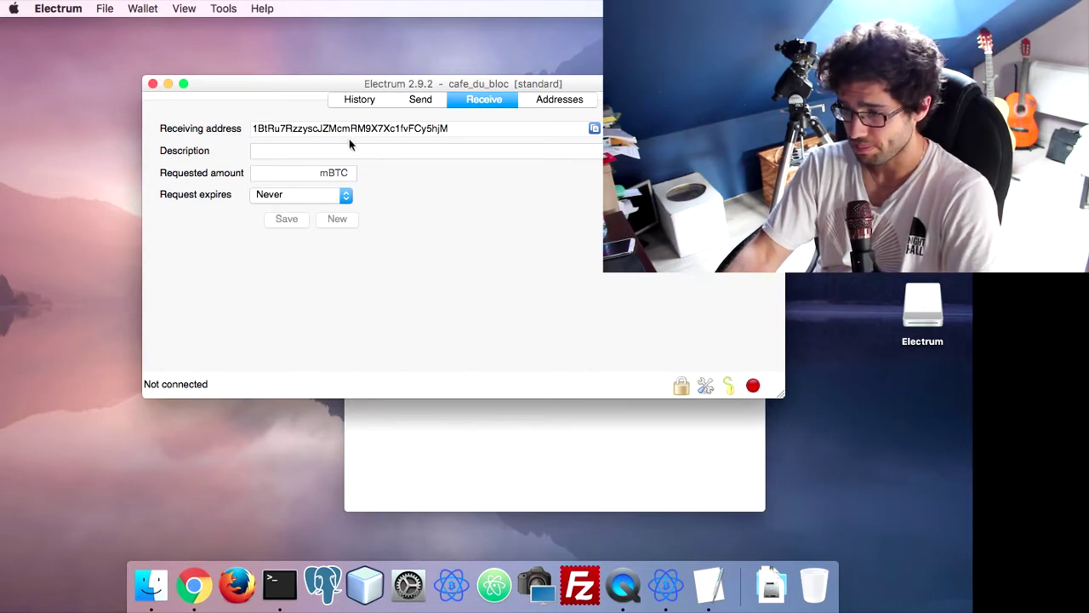
left_click(358, 99)
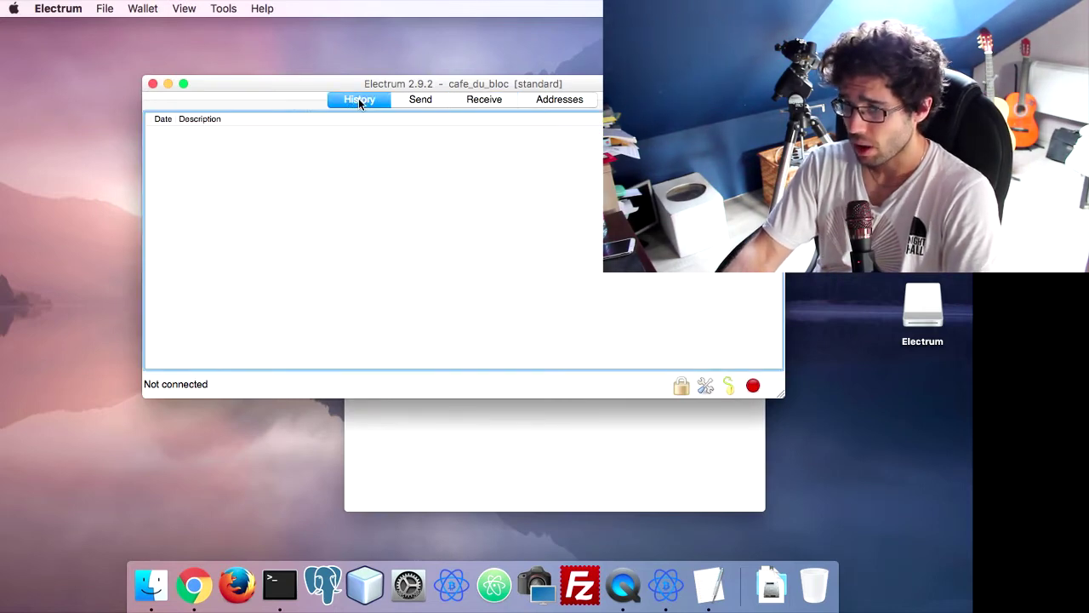
left_click(151, 84)
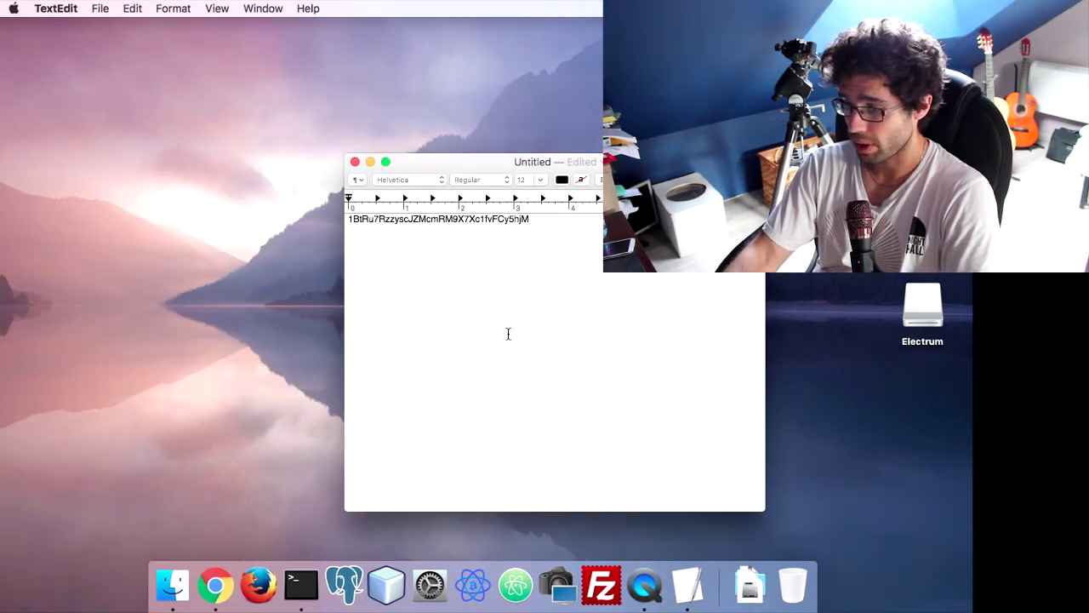
Relaunch Electrum and browse for the cafe_du_bloc wallet file
left_click(481, 597)
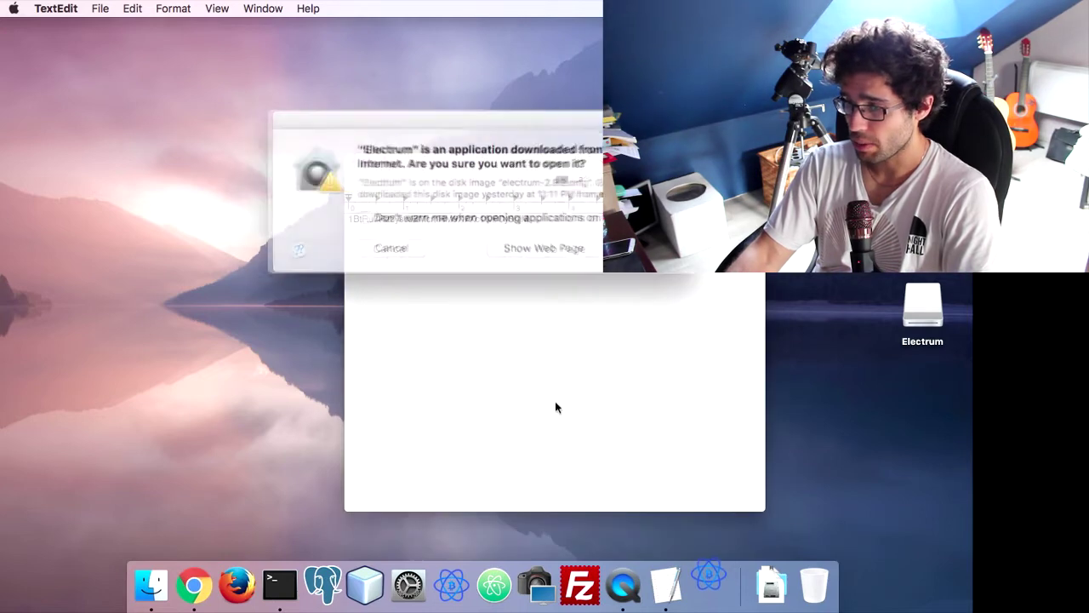
left_click(659, 245)
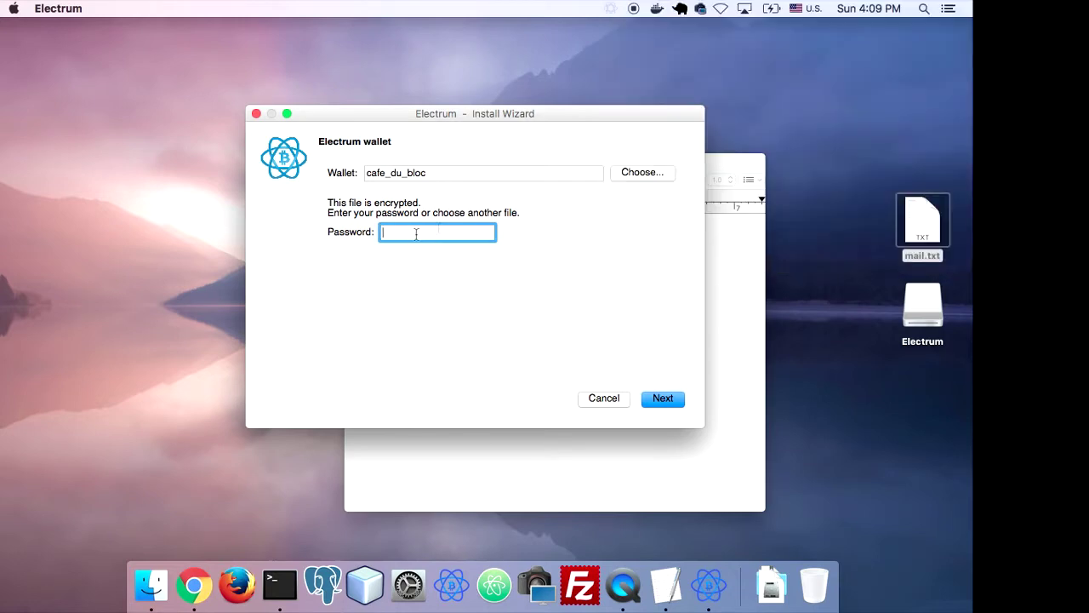
left_click(626, 174)
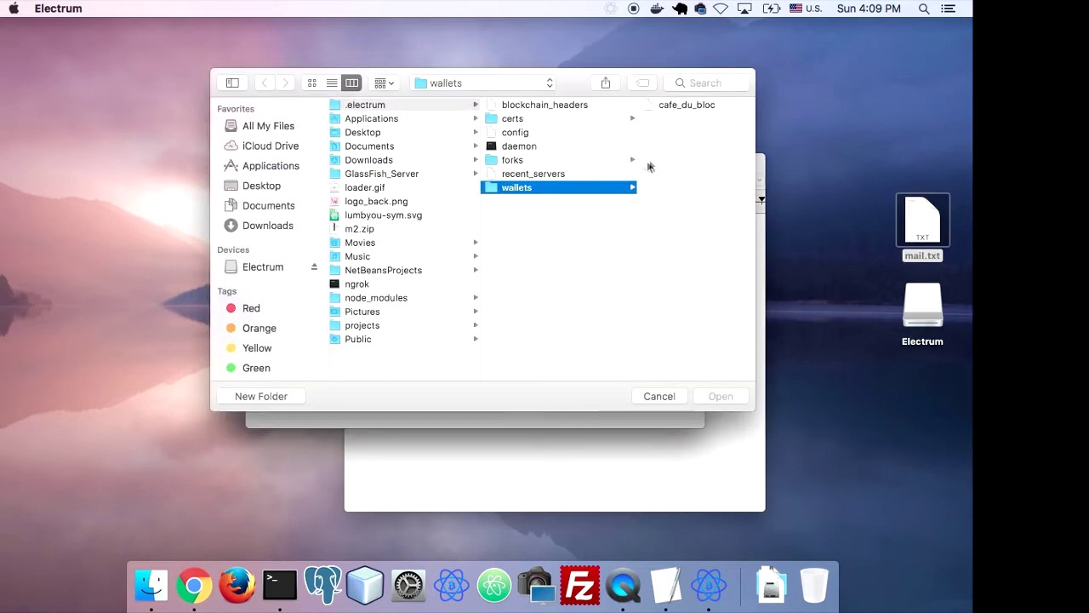
left_click(672, 107)
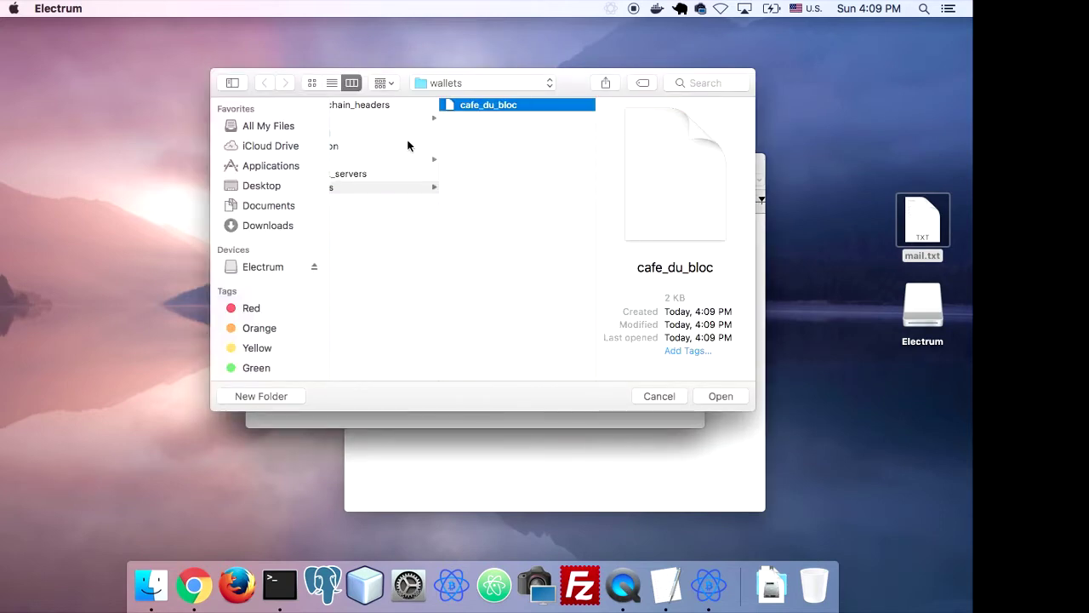
left_click(661, 396)
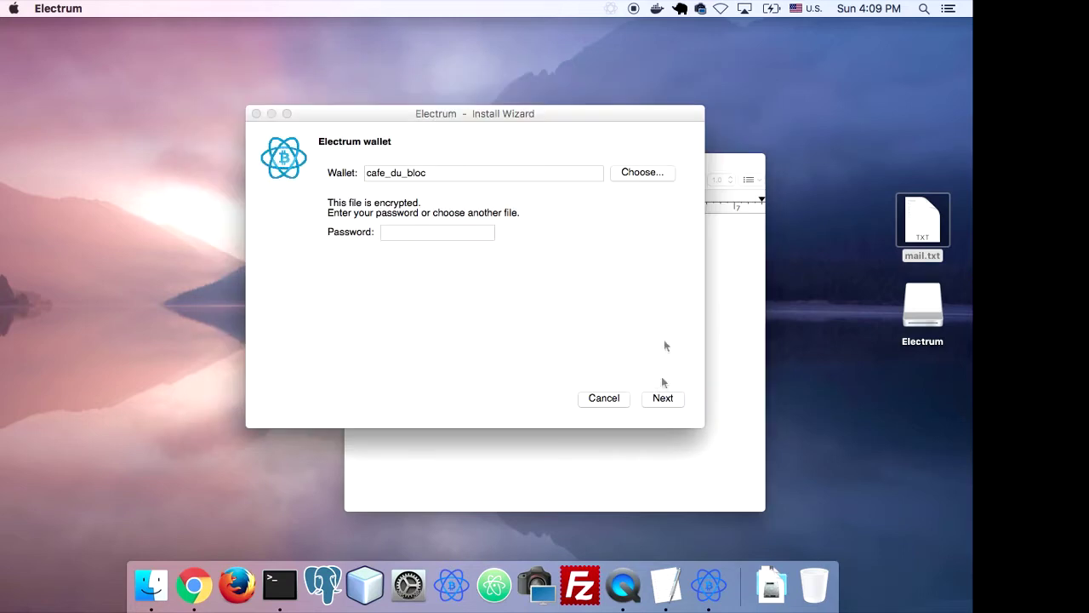
Drag cafe_du_bloc from the .electrum/wallets folder onto the Dock Trash
left_click(642, 172)
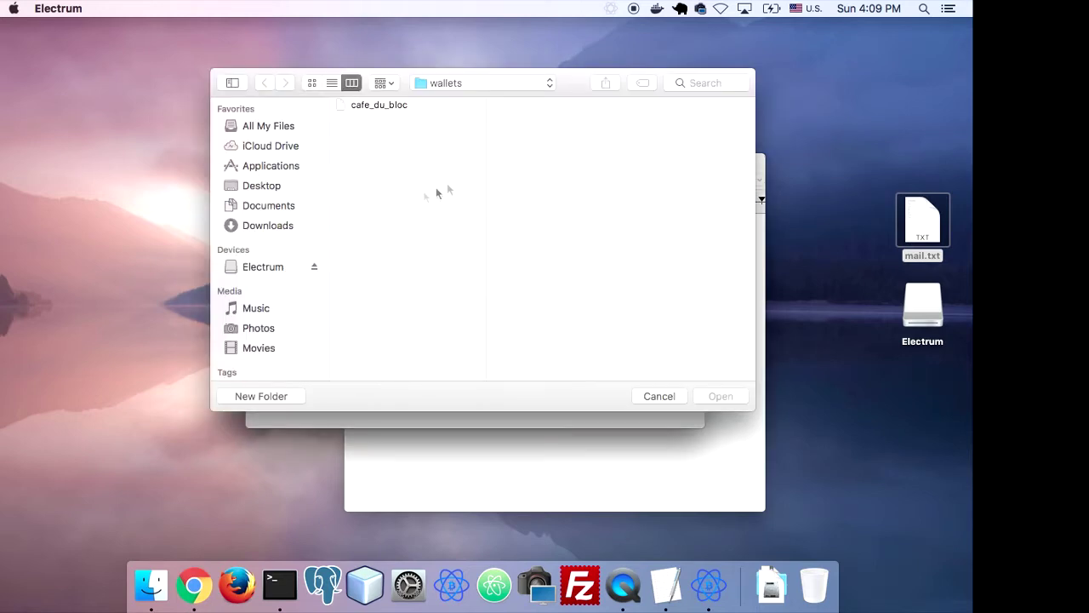
left_click(390, 107)
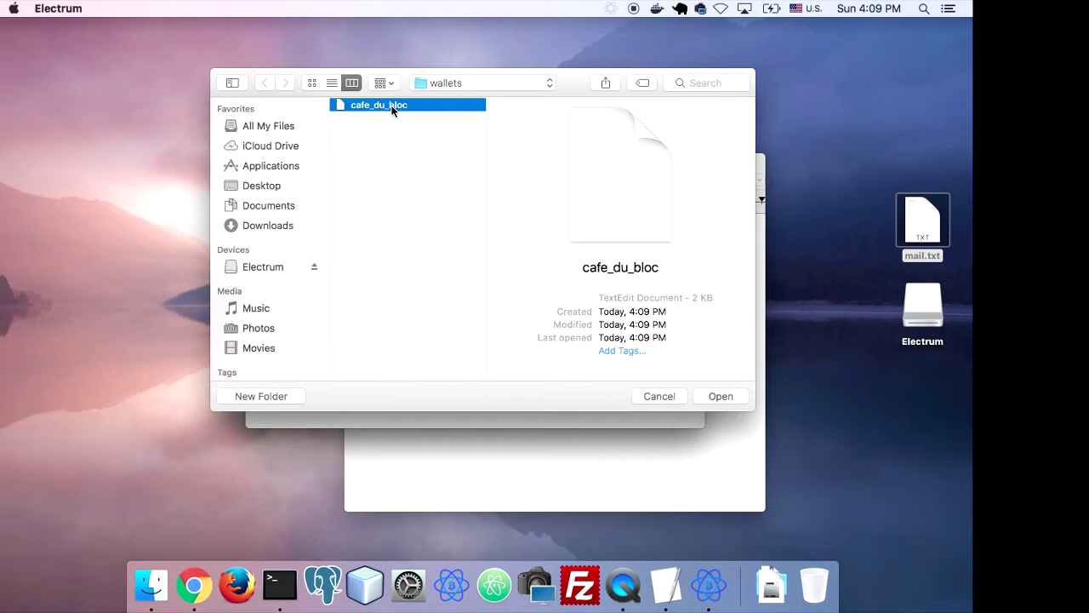
left_click_drag(392, 109, 828, 586)
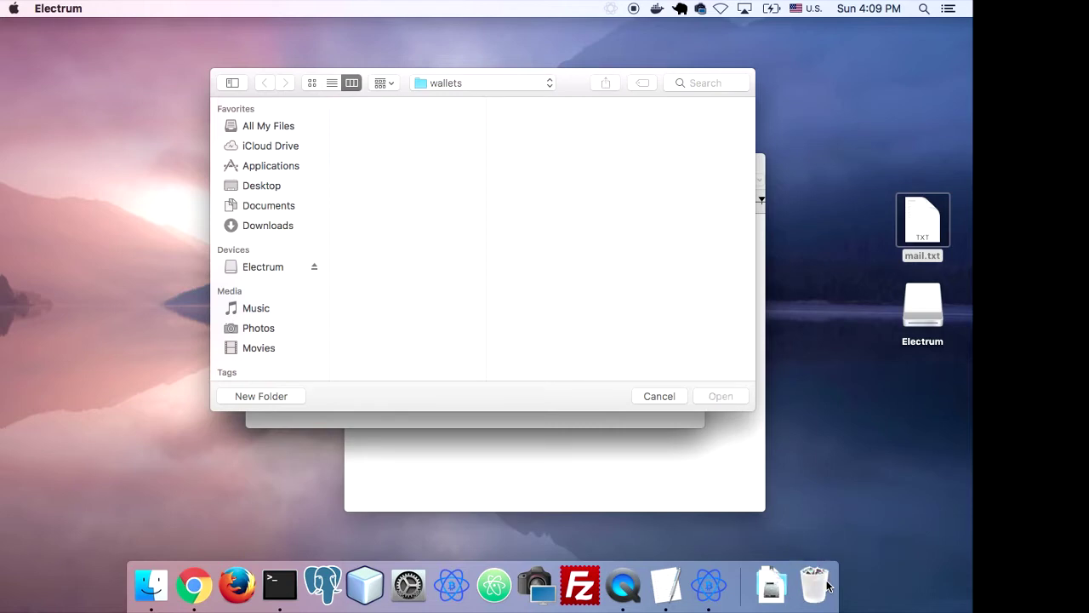
right_click(828, 586)
Permanently empty the Trash holding cafe_du_bloc, then cancel Electrum's open-file dialog
key("Escape")
left_click(819, 585)
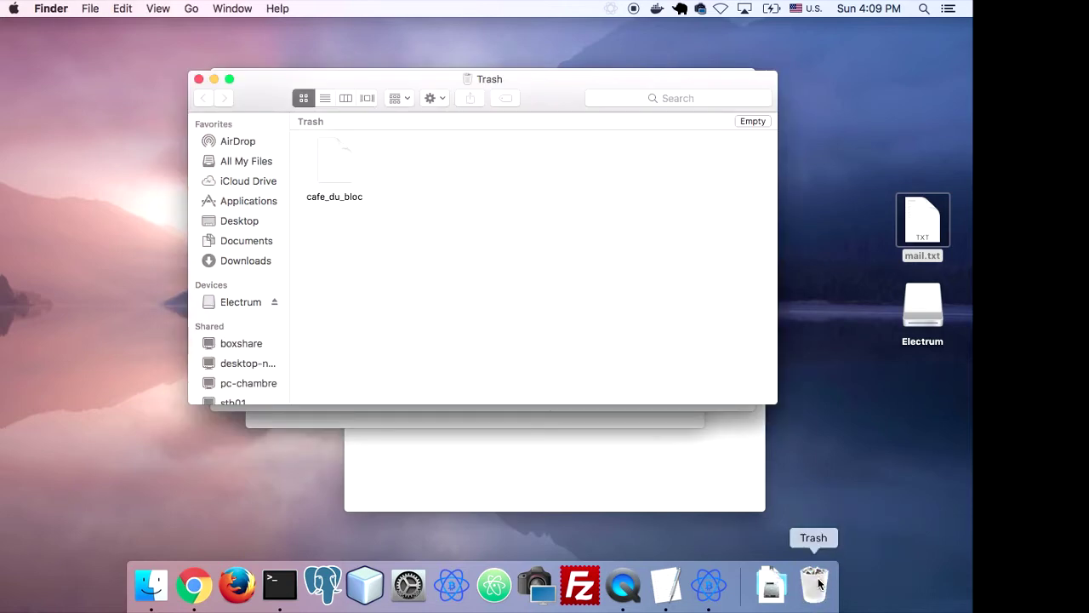
right_click(821, 583)
left_click(843, 533)
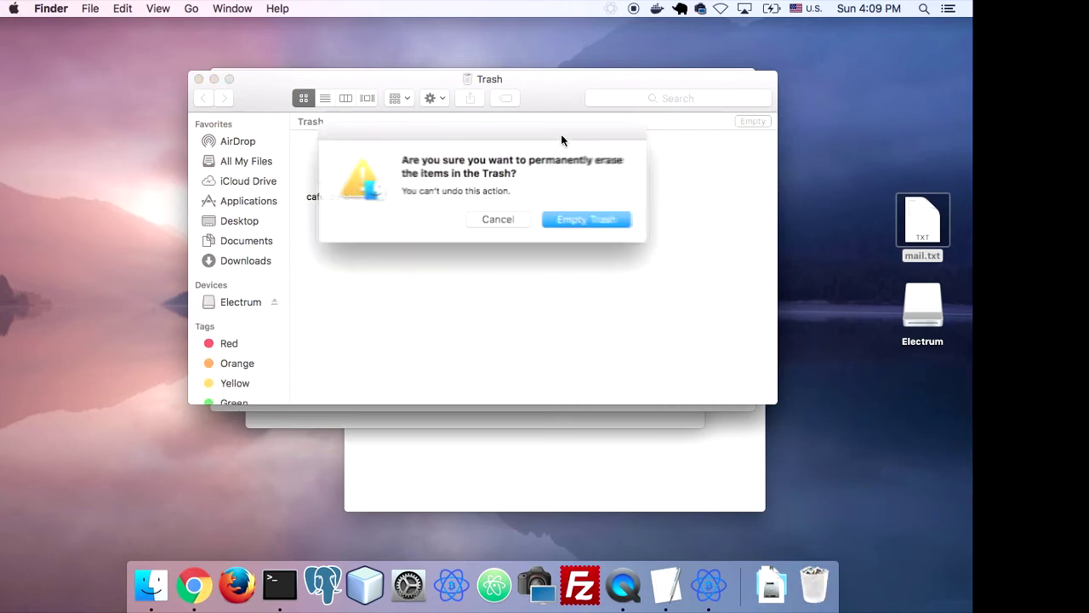
left_click(606, 223)
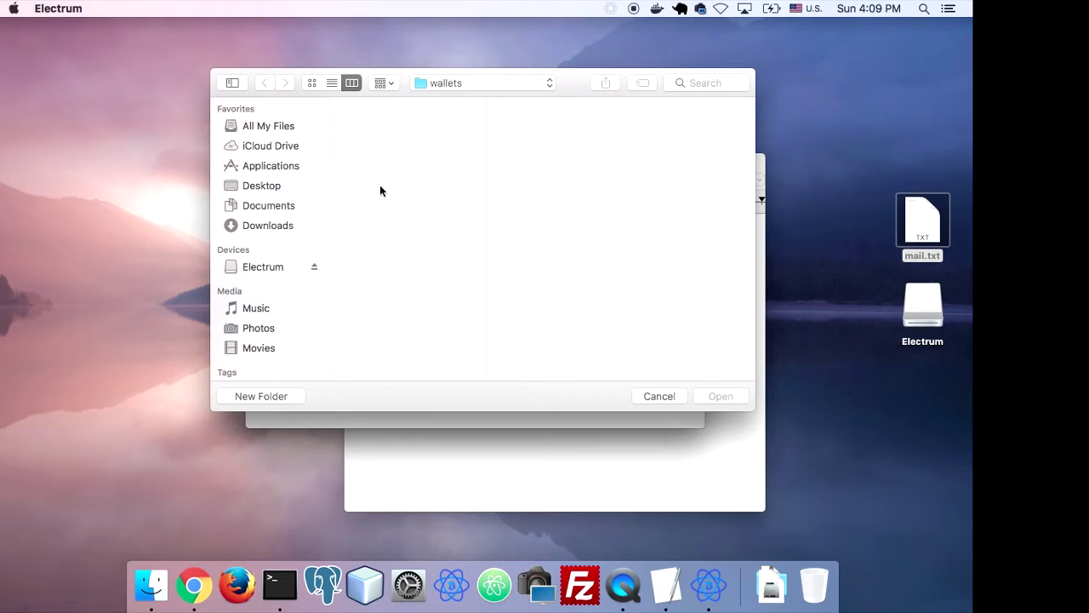
left_click(647, 396)
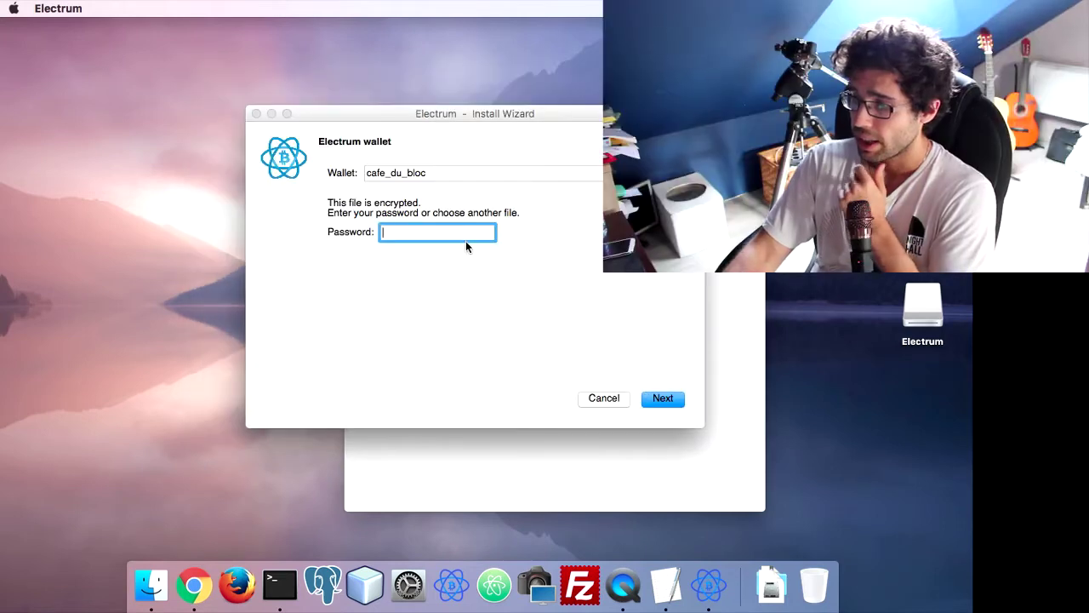
Replace the wizard's wallet name cafe_du_bloc with control and continue
double_click(453, 177)
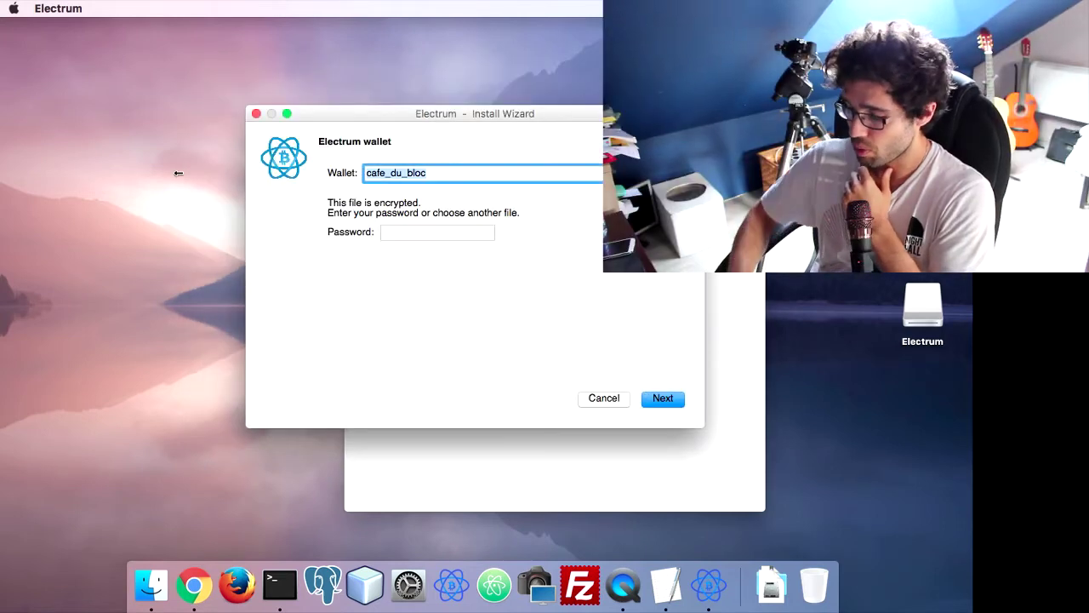
key("BackSpace")
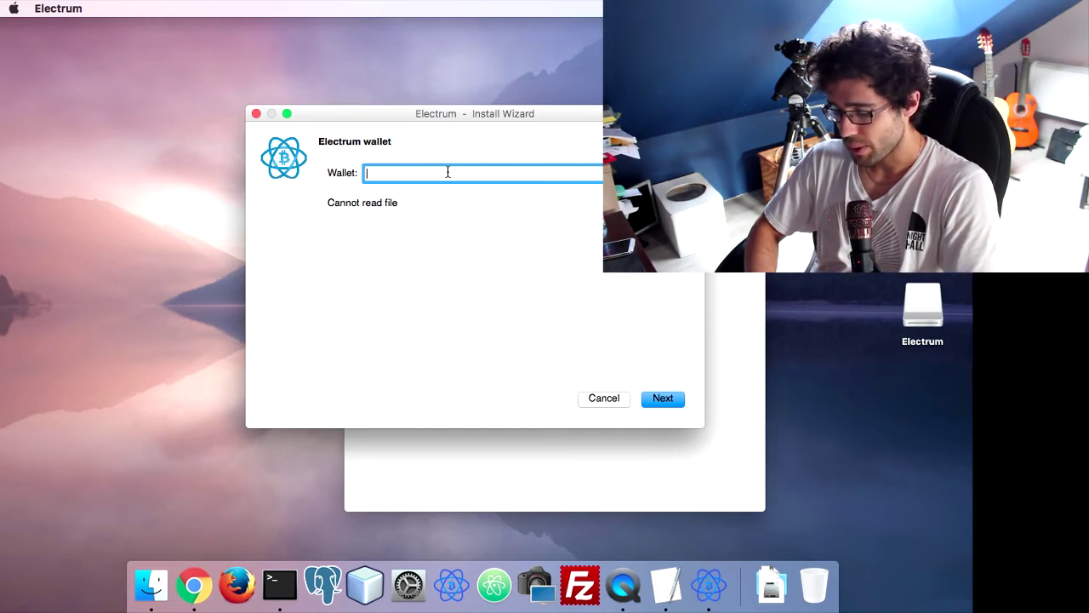
type("controll")
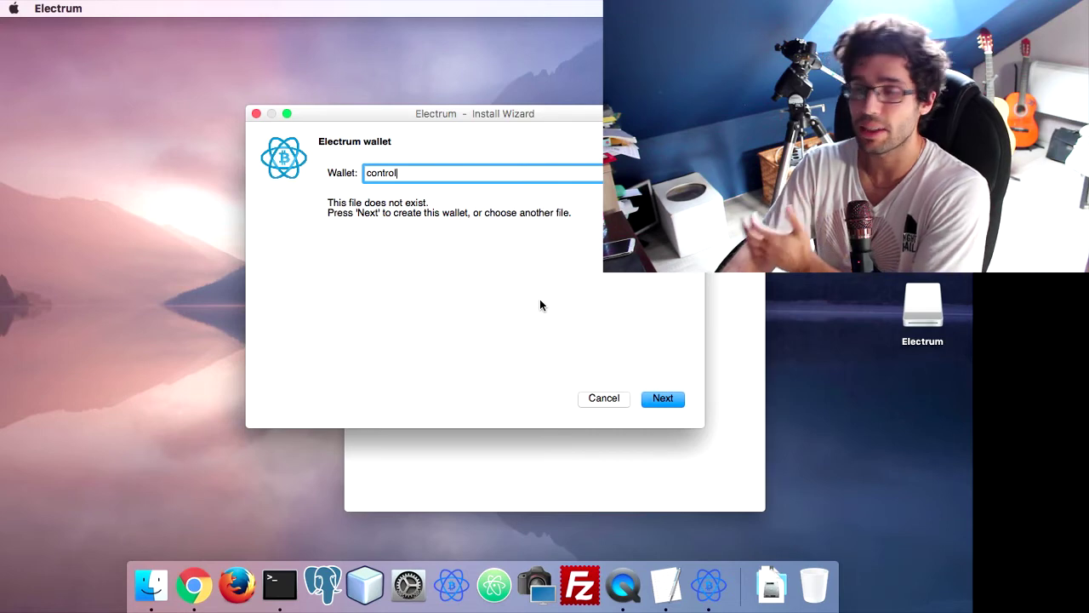
left_click(663, 398)
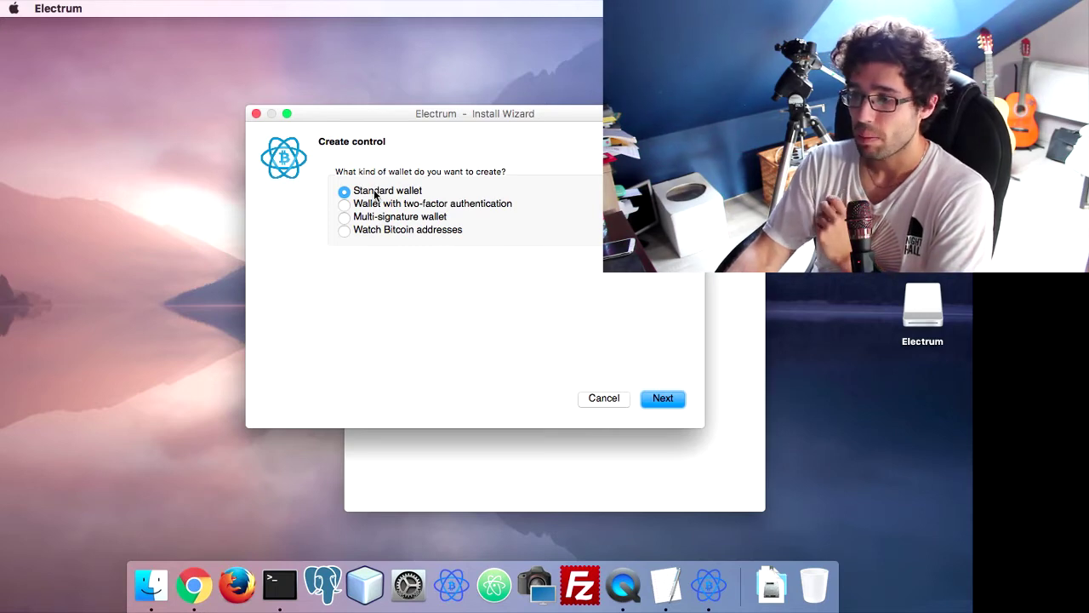
Choose 'Watch Bitcoin addresses' as the wallet type and continue to the import page
left_click(344, 232)
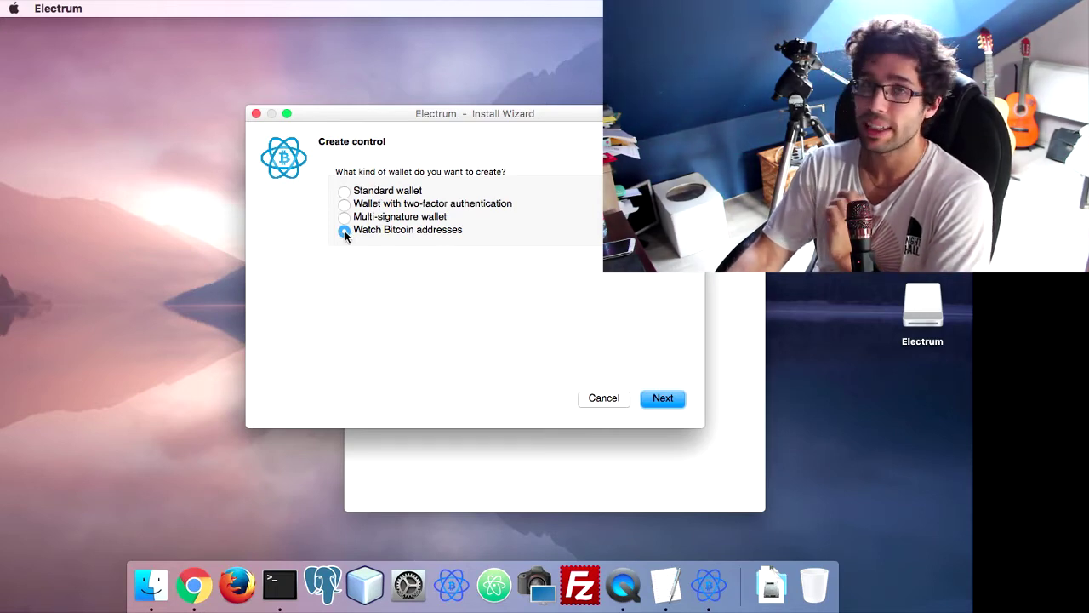
left_click(443, 492)
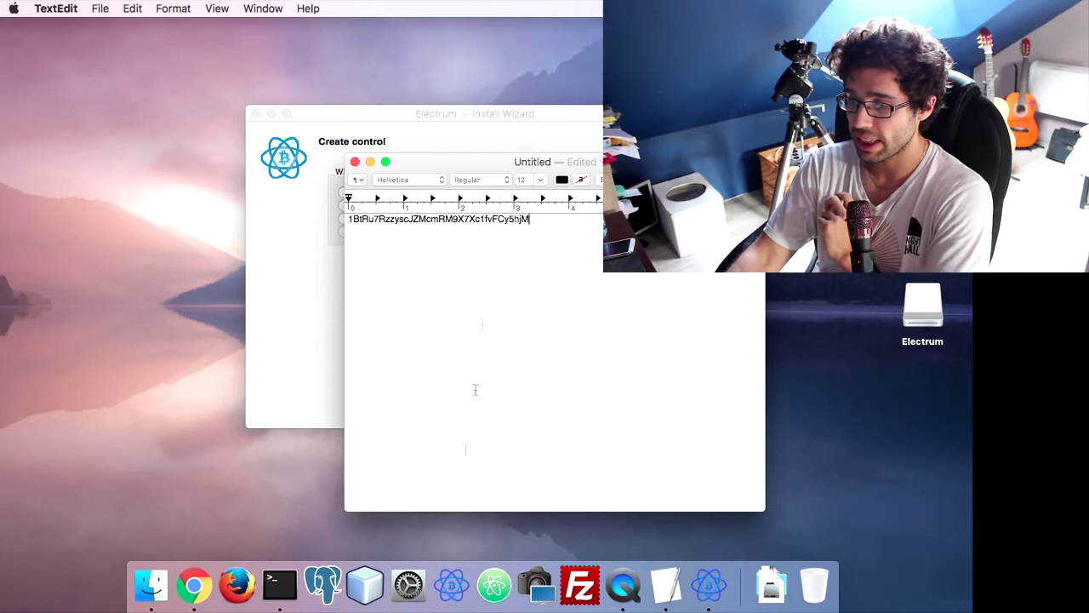
left_click(257, 284)
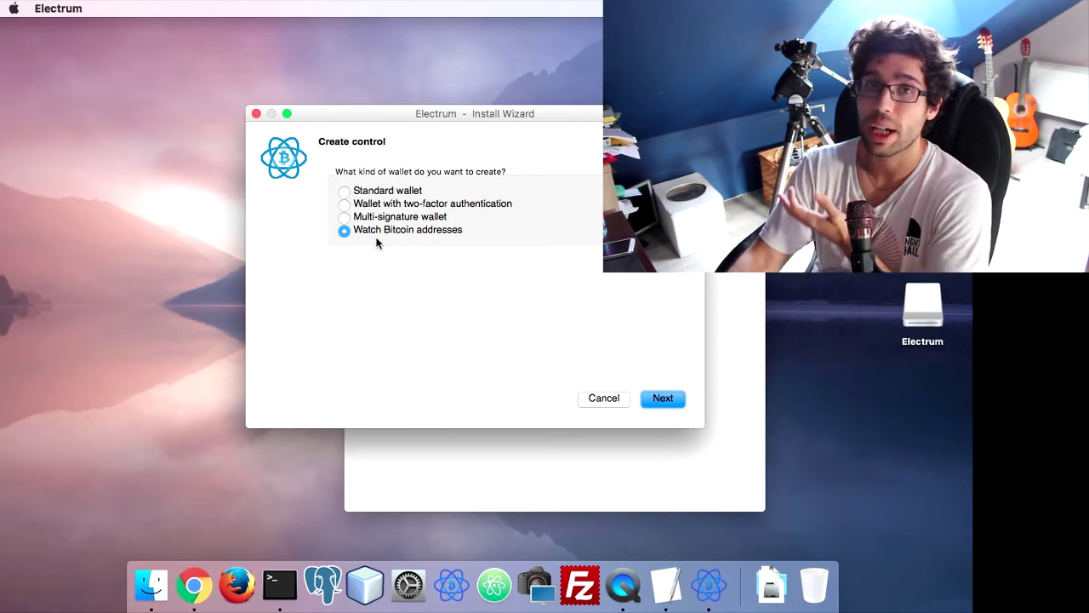
left_click(663, 398)
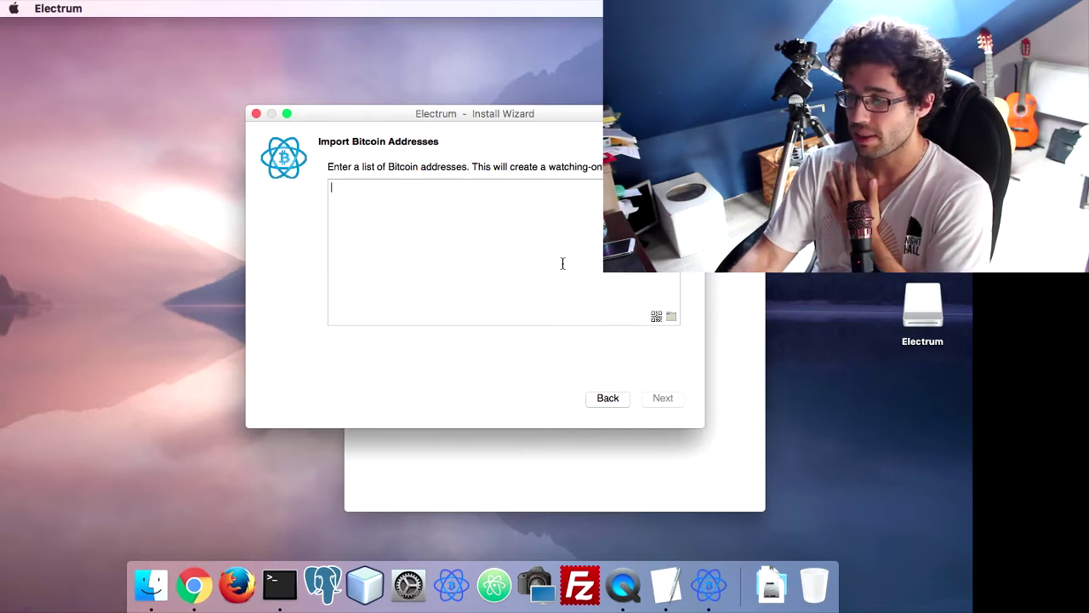
Paste the receiving address from TextEdit into the Import Bitcoin Addresses box
left_click(638, 445)
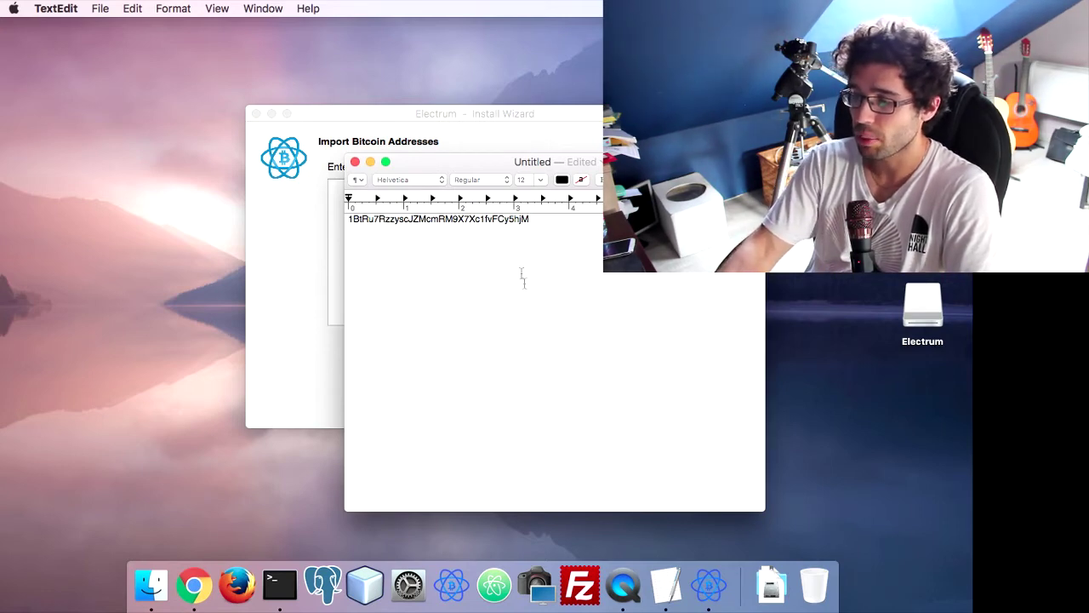
left_click(249, 227)
type("1BtRu7RzzyscJZMcmRM9X7Xc1fvFCy5hjM")
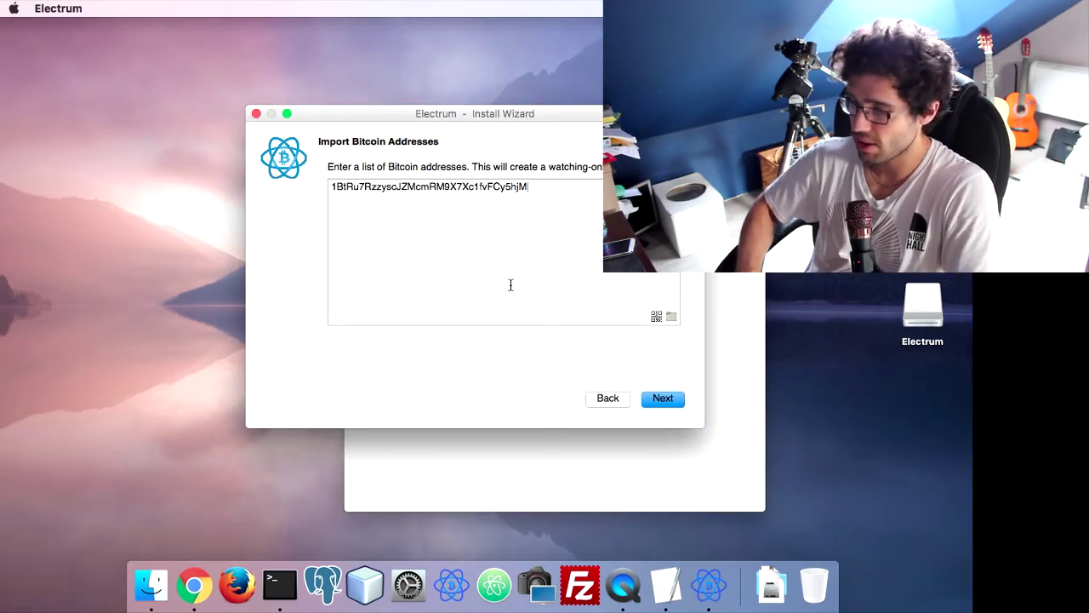
key("Return")
type("1BtRu7RzzyscJZMcmRM9X7Xc1fvFCy5hjM")
key("Return")
key("super+v")
key("Return")
key("super+v")
key("Return")
type("1BtRu7RzzyscJZMcmRM9X7Xc1fvFCy5hjM")
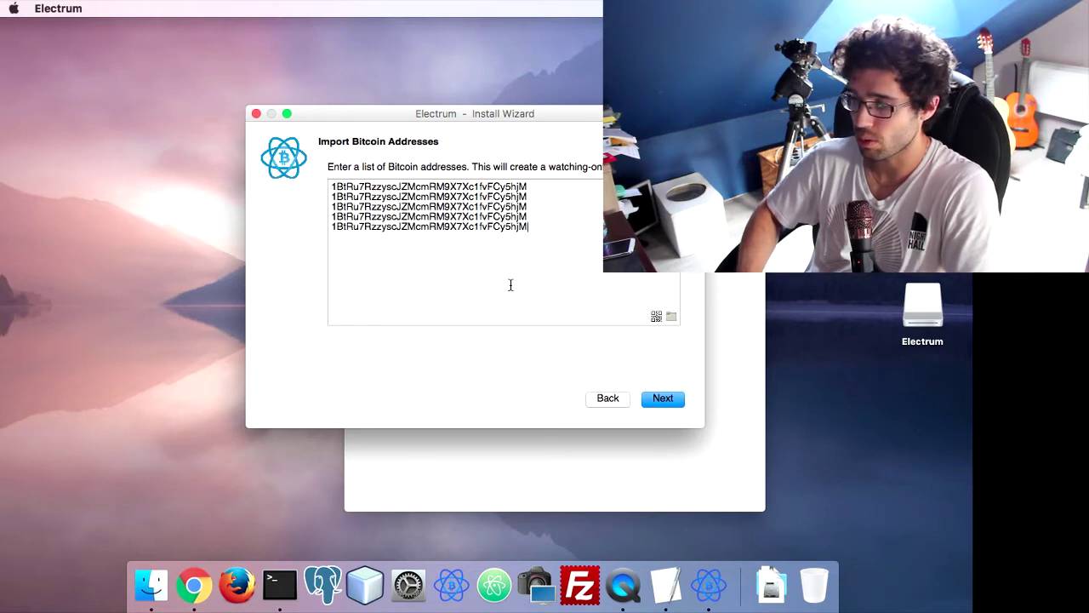
key("BackSpace")
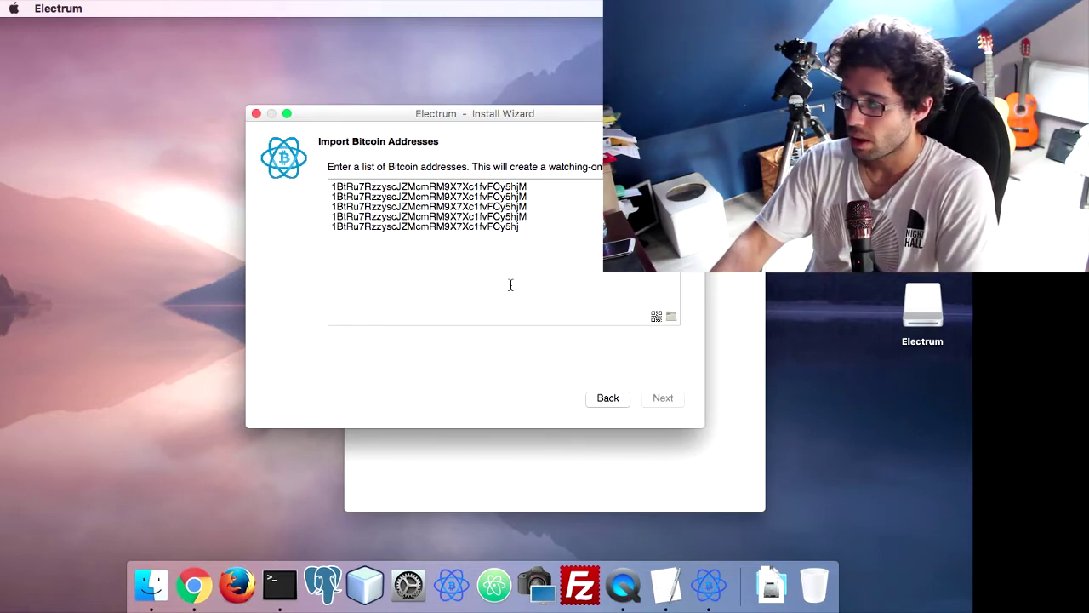
Remove the extra pasted lines, keeping one address, and create the watching-only wallet
left_click_drag(534, 223, 539, 189)
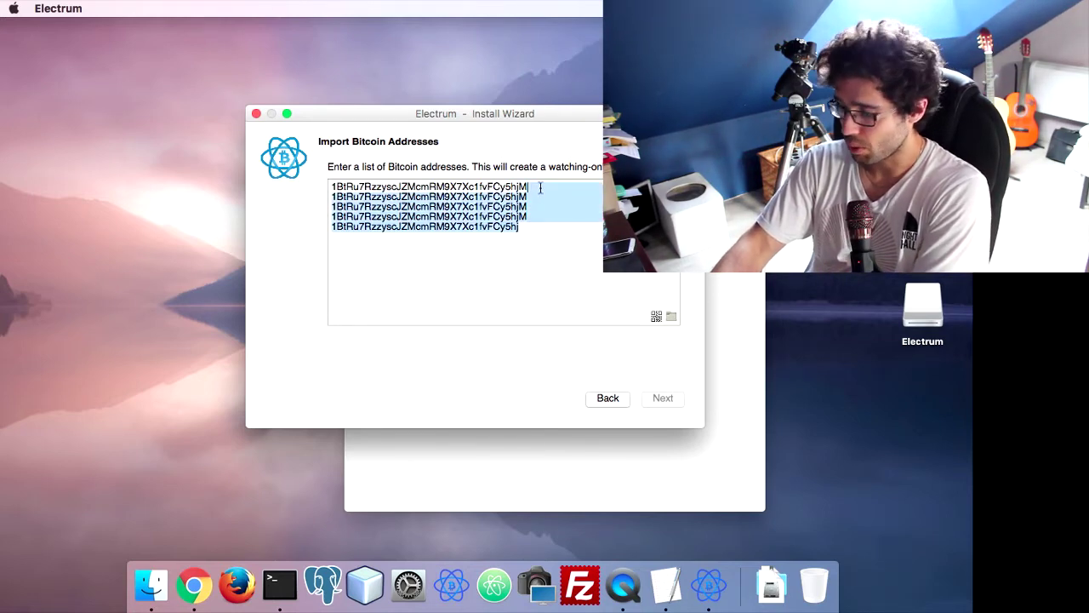
key("BackSpace")
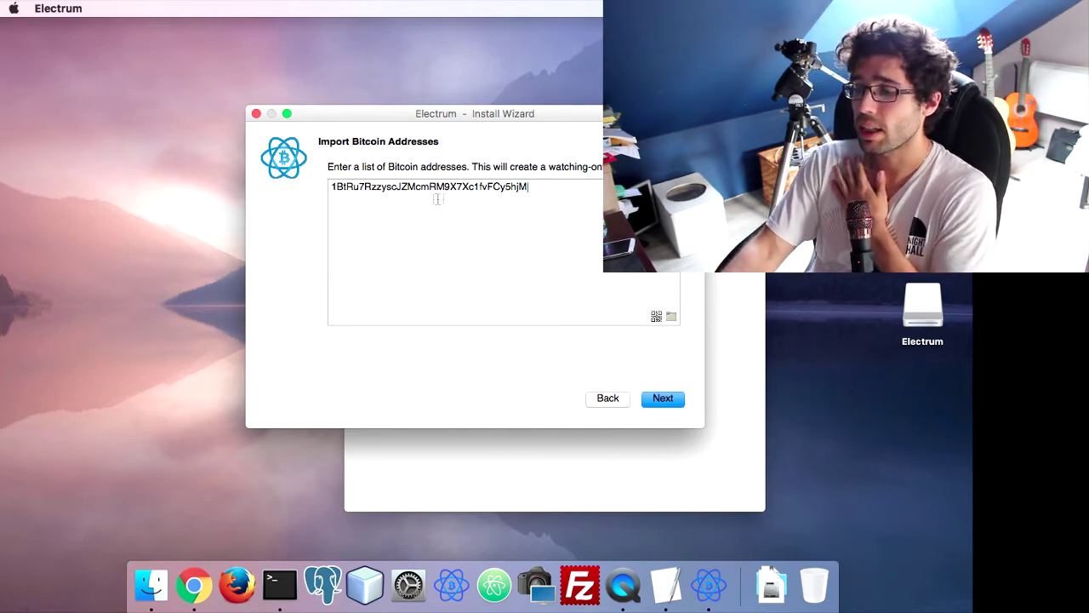
triple_click(330, 190)
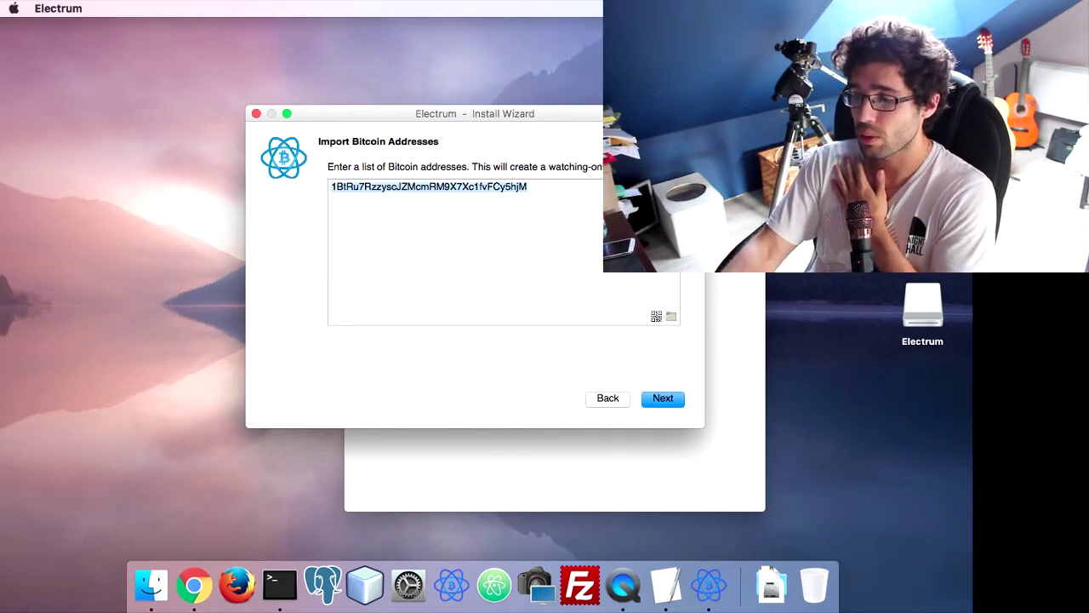
left_click(662, 397)
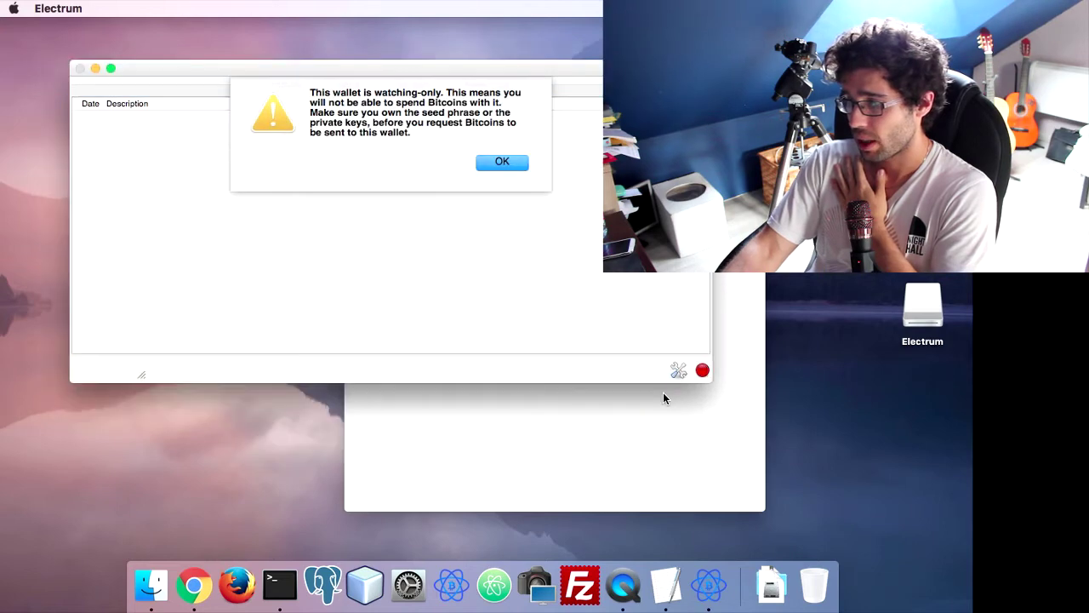
Dismiss the watching-only warning and look over the control wallet's Send and History tabs
left_click(502, 161)
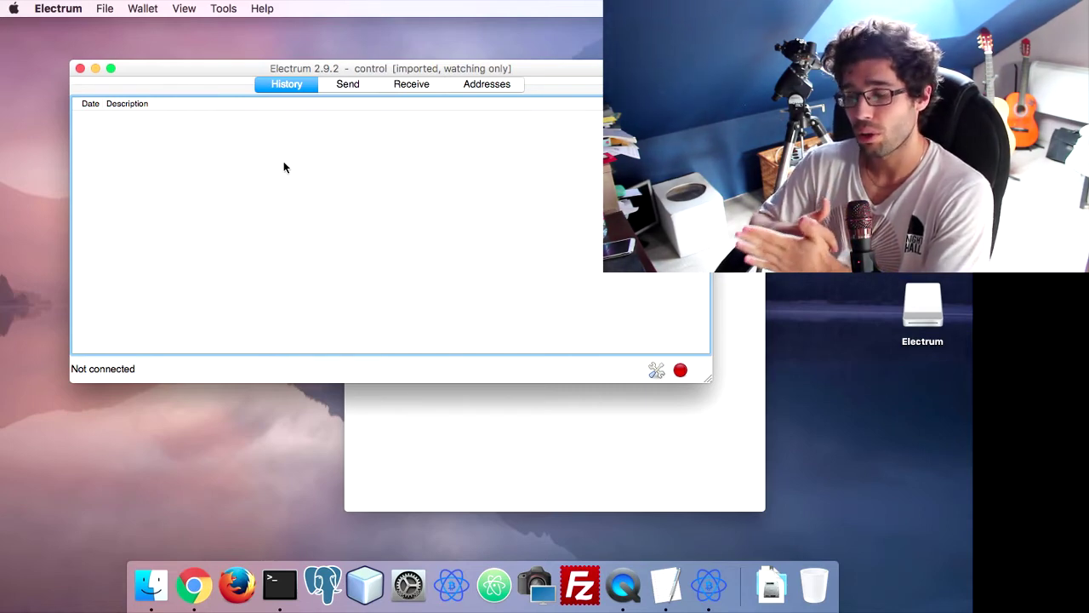
left_click(356, 87)
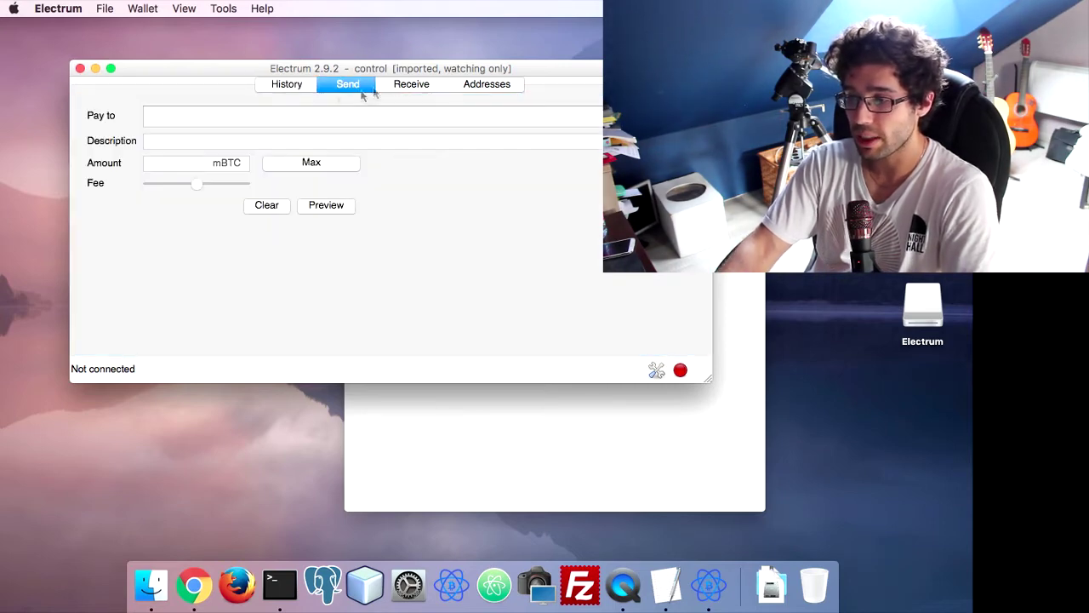
left_click(264, 88)
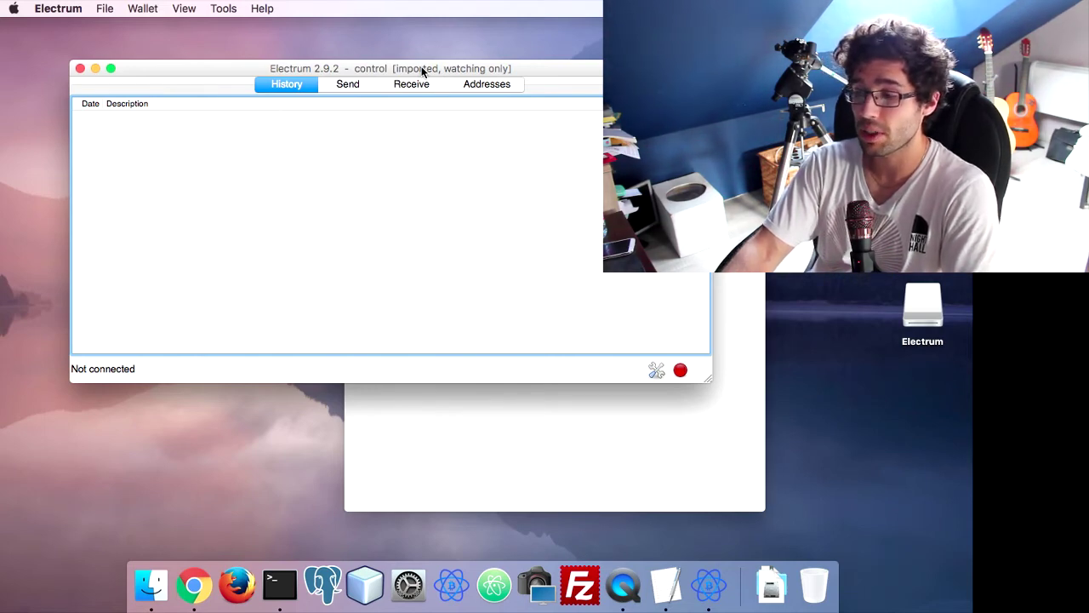
left_click(359, 86)
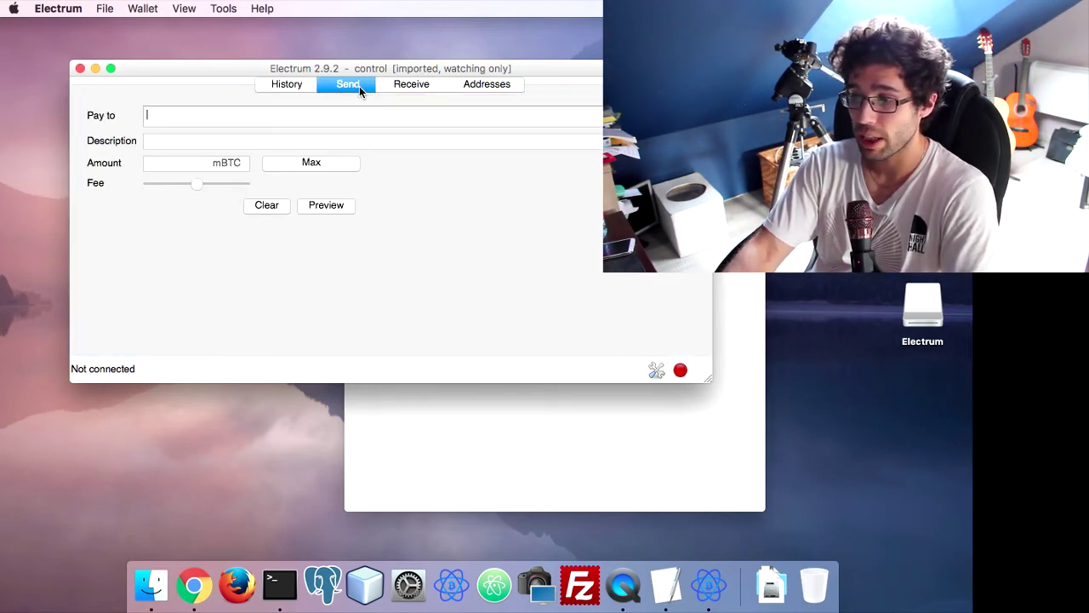
left_click(285, 89)
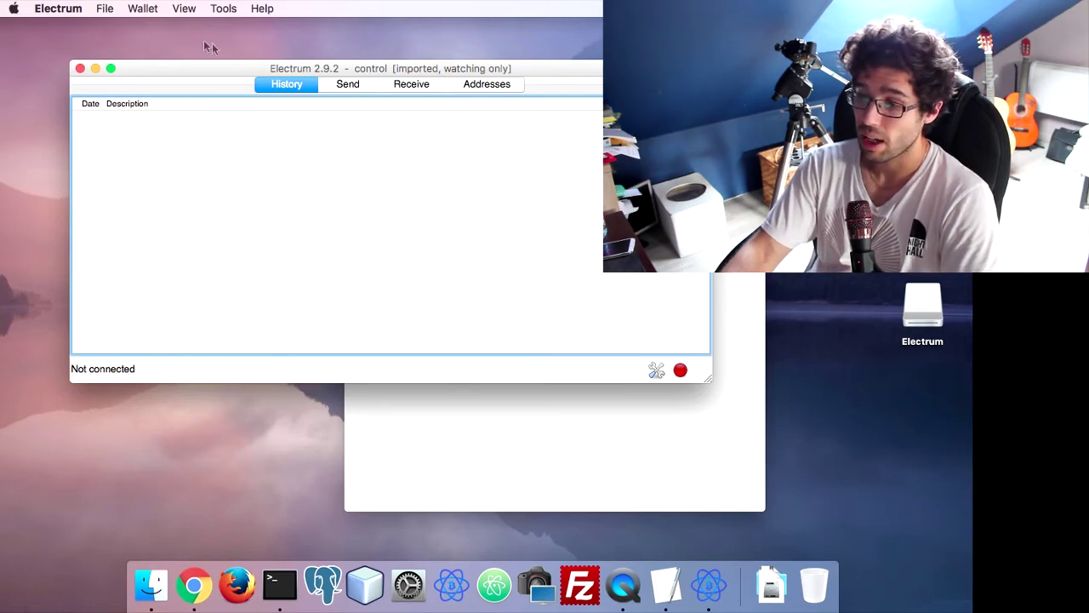
Quit and relaunch Electrum, dismissing the watching-only warning for the control wallet
left_click(80, 68)
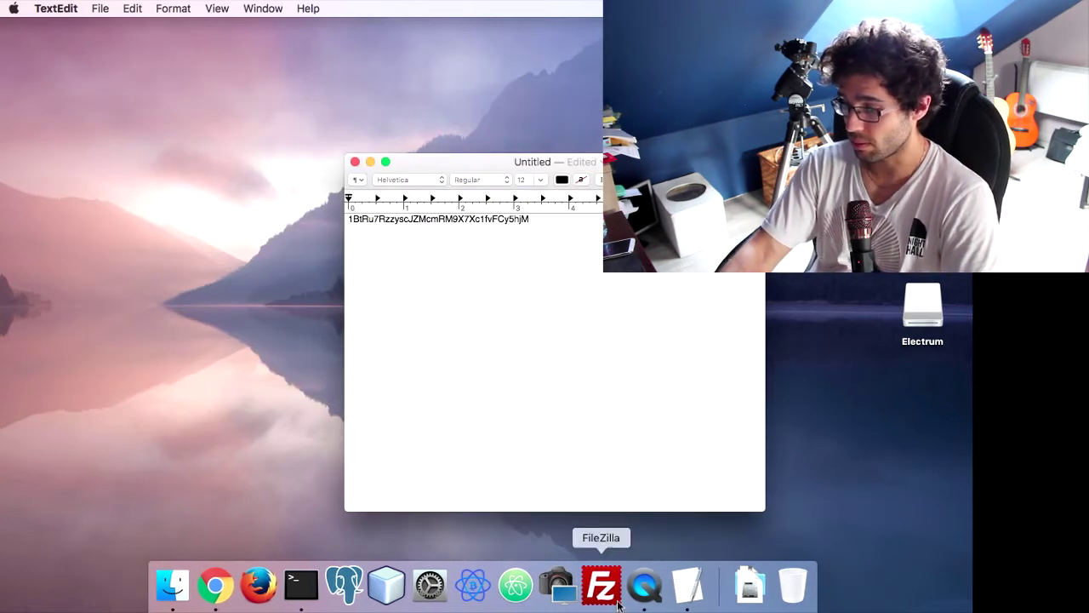
left_click(481, 585)
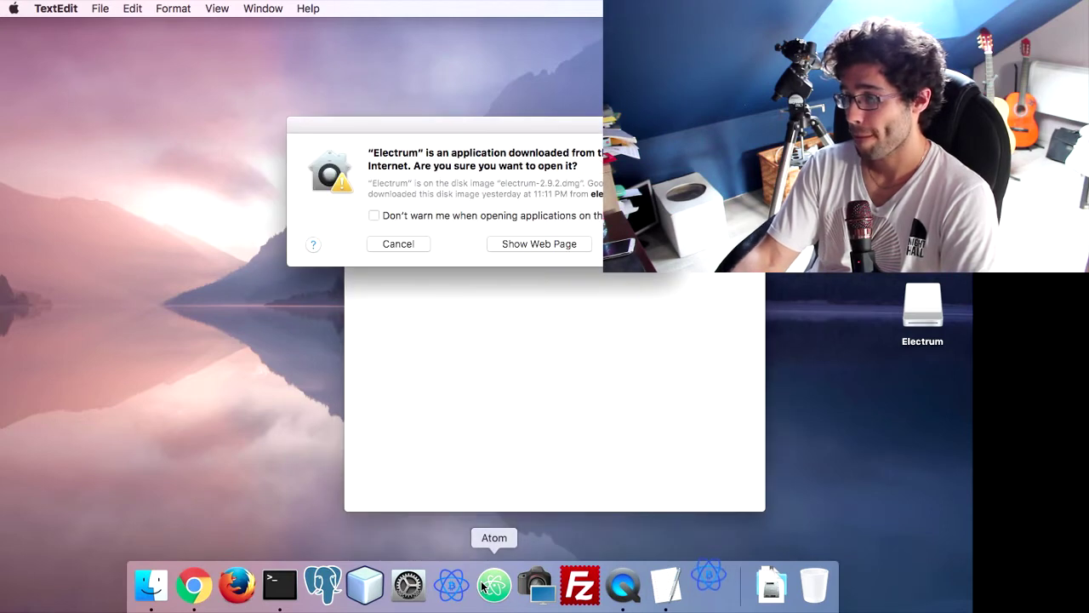
left_click(655, 244)
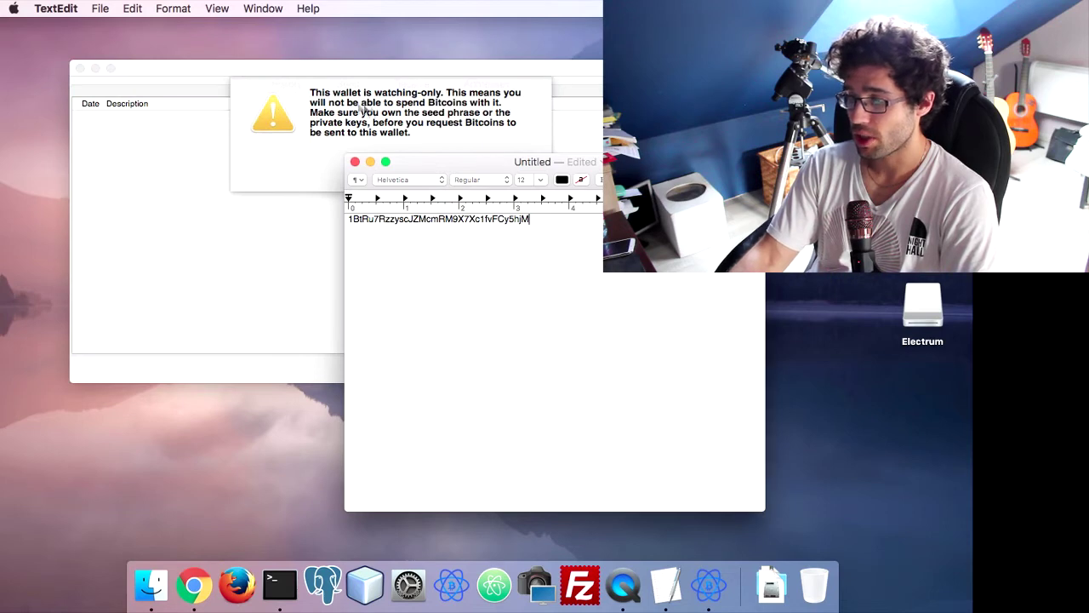
left_click(366, 111)
left_click(502, 160)
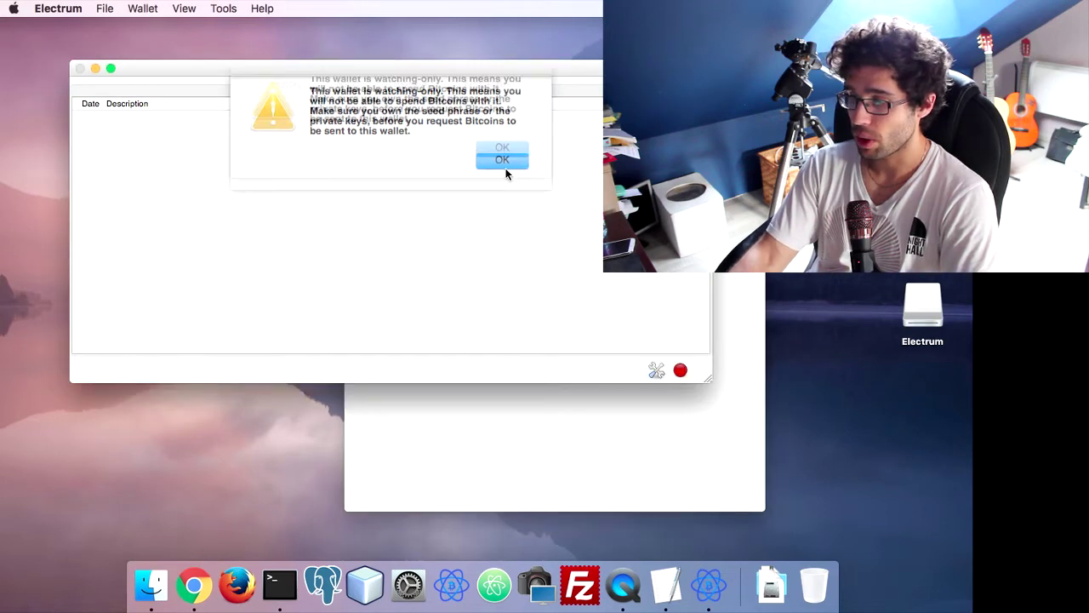
Cancel the File > Open wallet browser, then start File > New/Restore
left_click(97, 10)
mouse_move(65, 15)
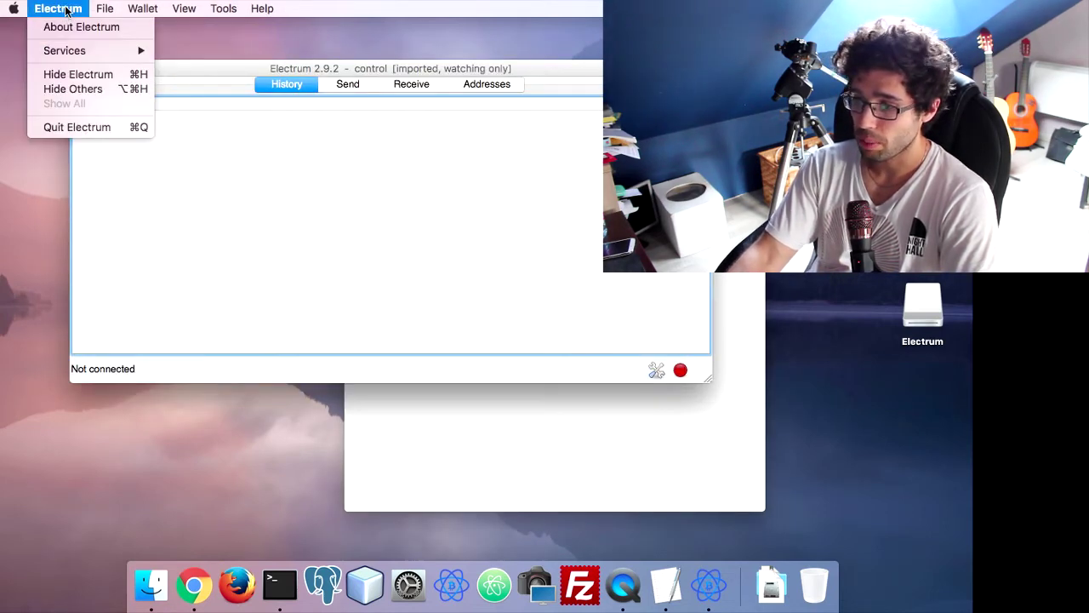
mouse_move(100, 13)
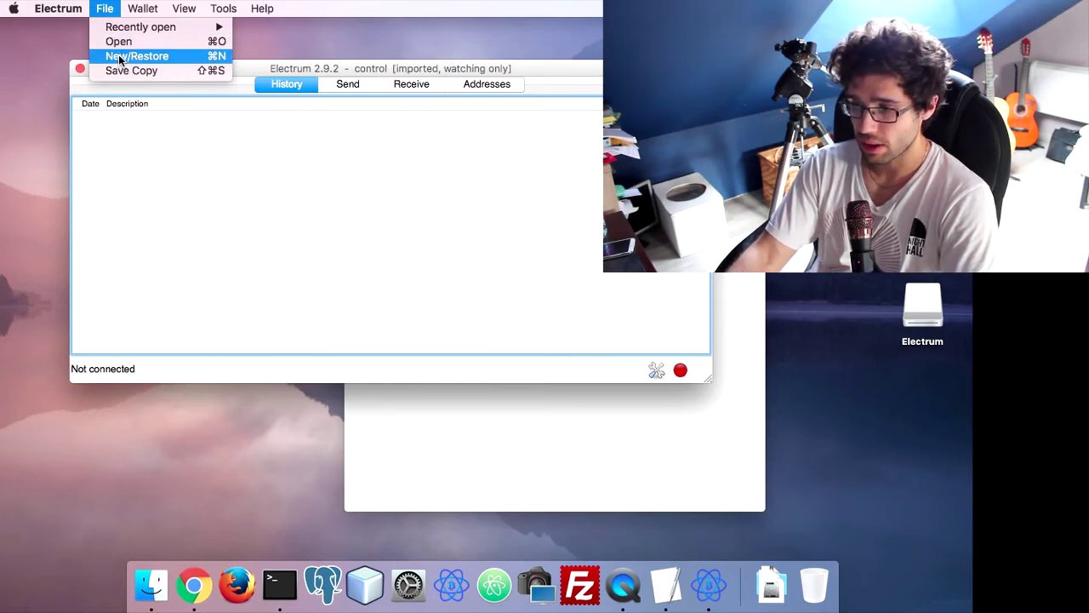
left_click(119, 41)
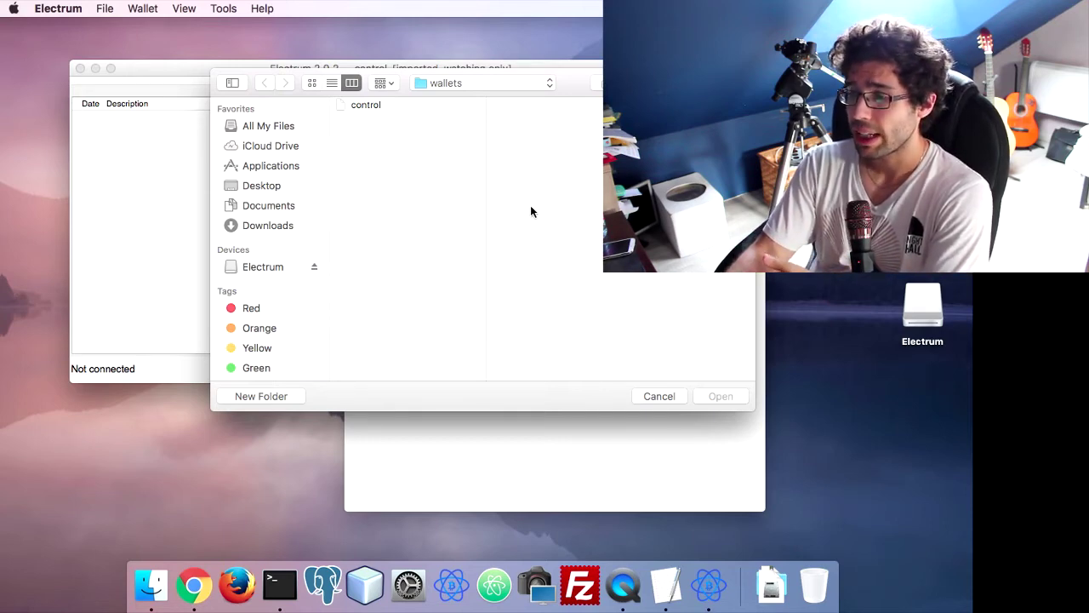
left_click(672, 397)
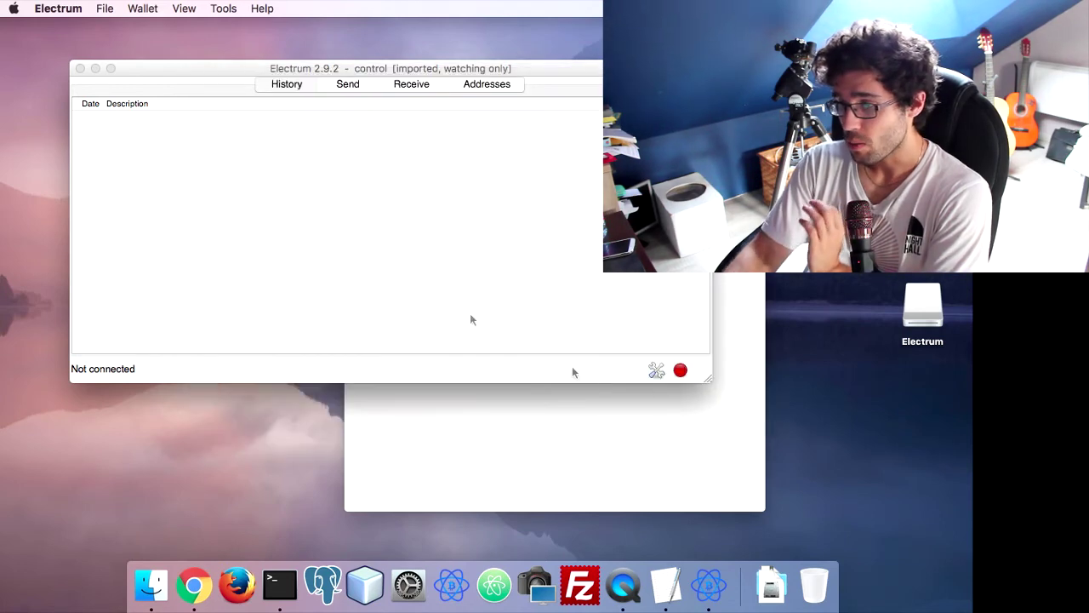
left_click(67, 10)
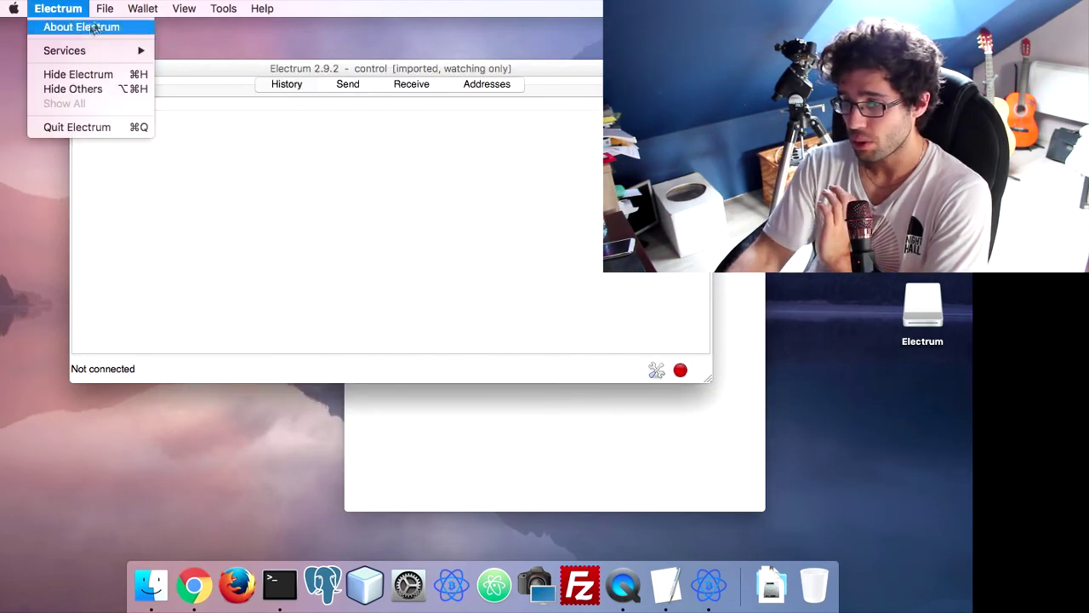
mouse_move(105, 10)
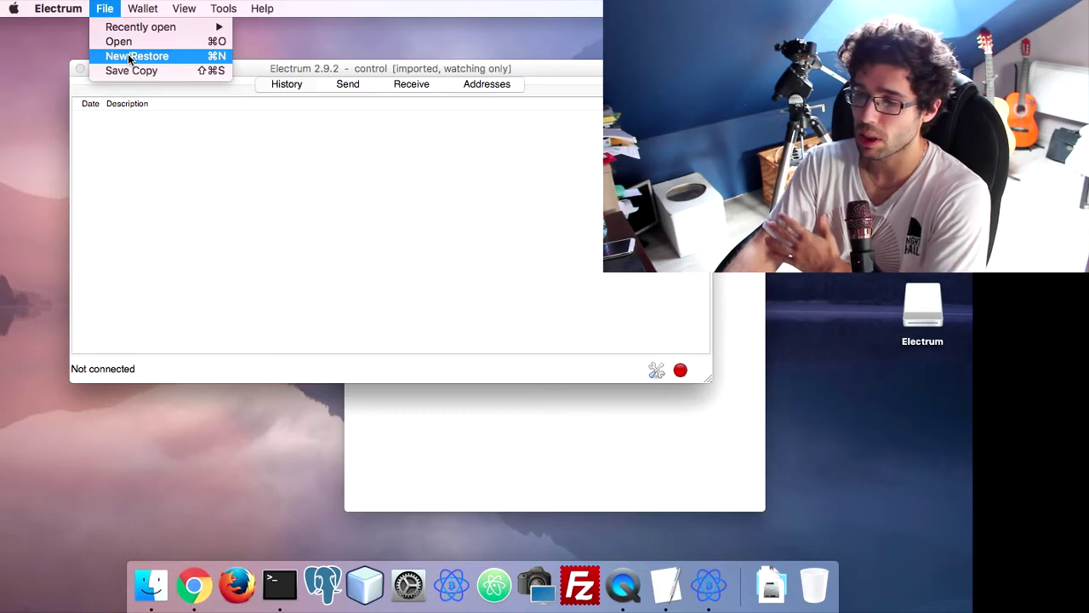
left_click(129, 57)
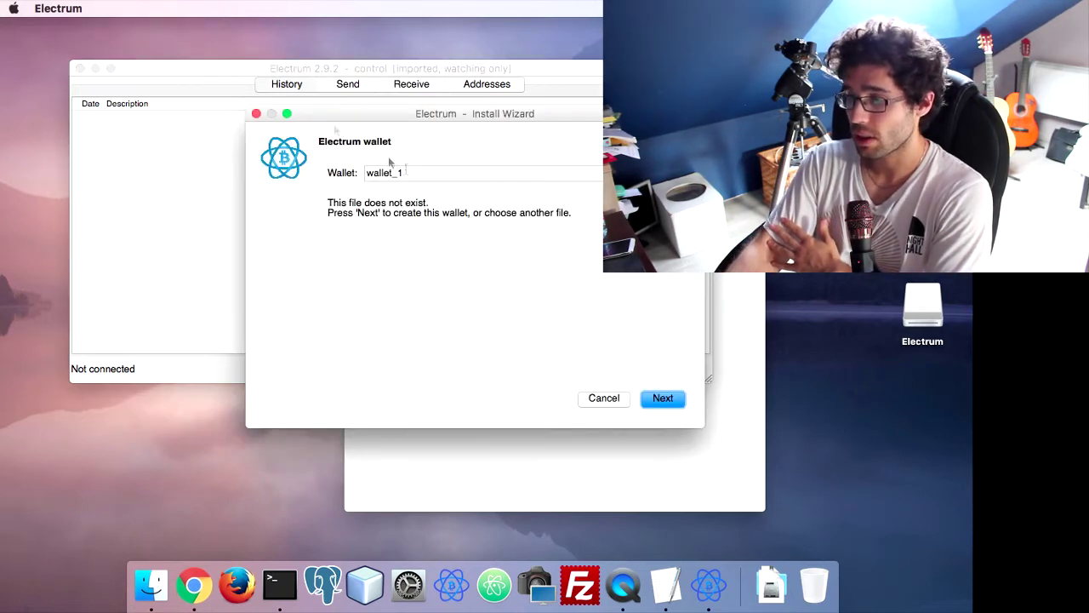
Accept wallet_1 as a standard wallet and restore it from an existing seed phrase
left_click(496, 173)
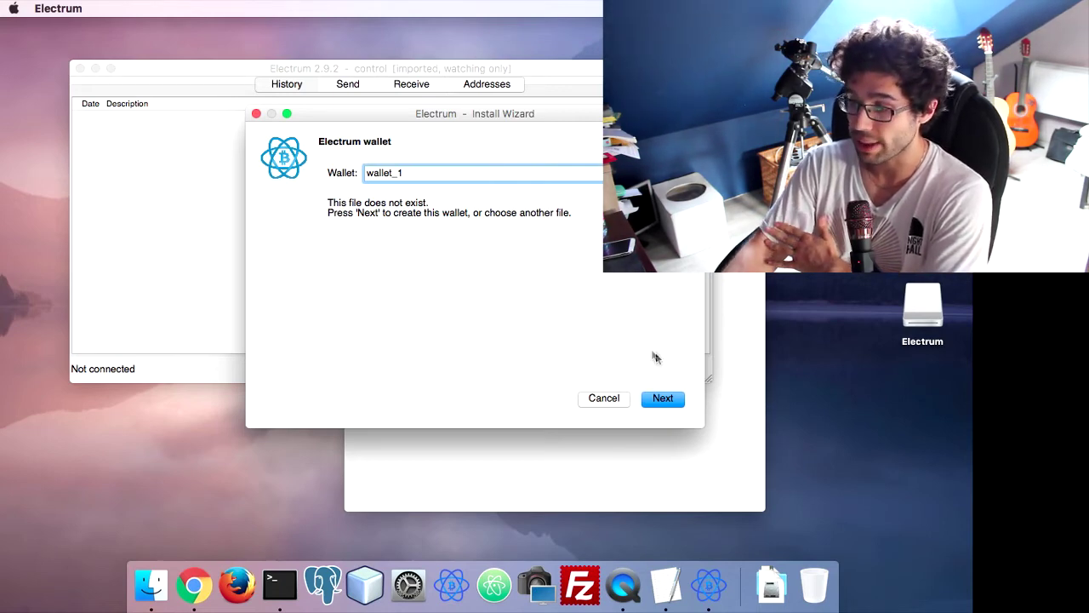
left_click(658, 400)
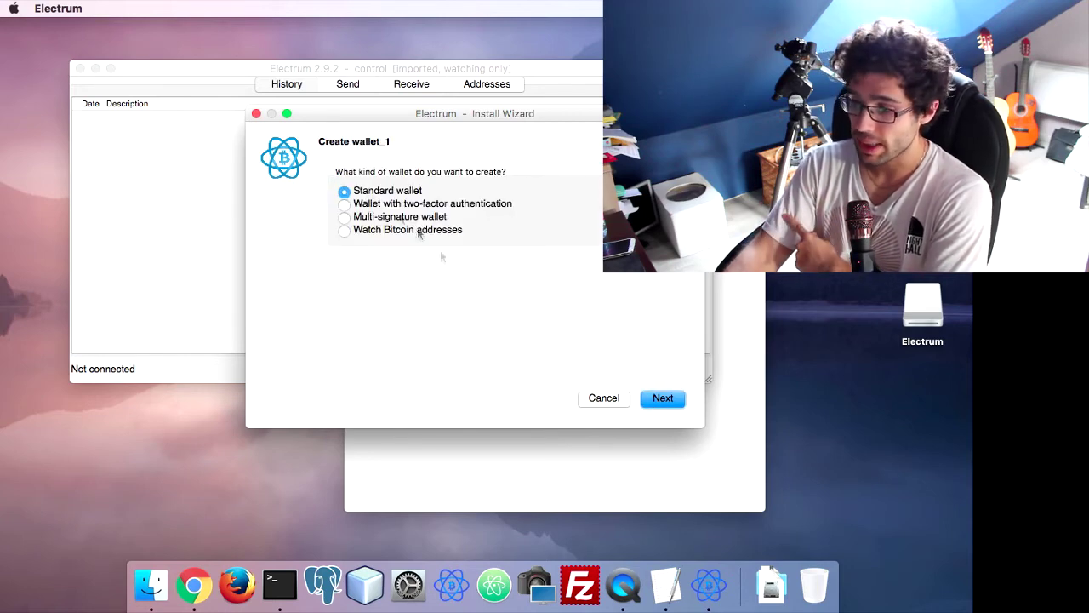
left_click(663, 399)
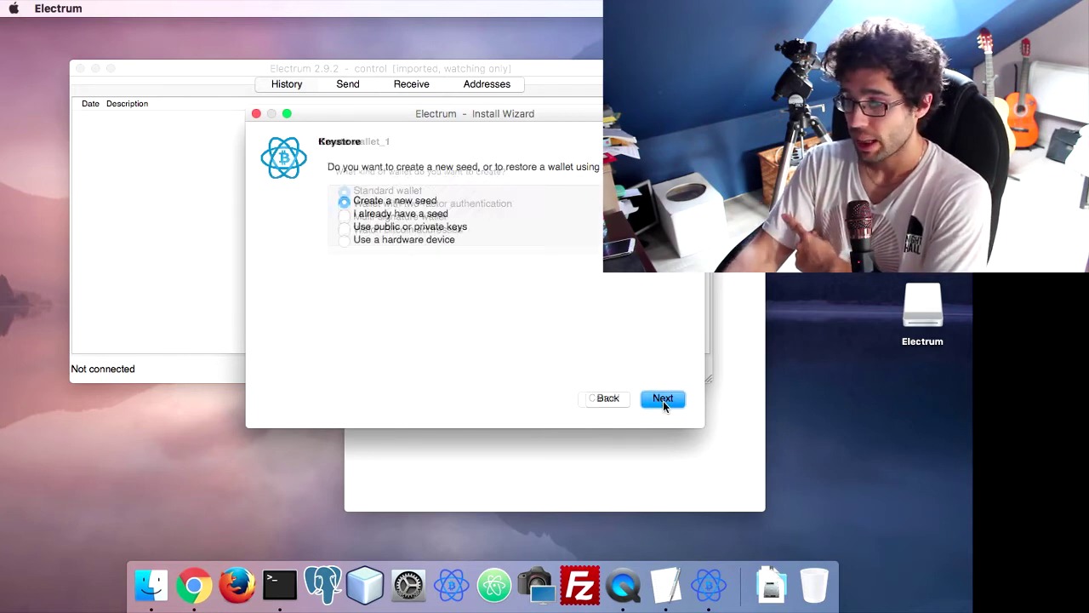
left_click(419, 213)
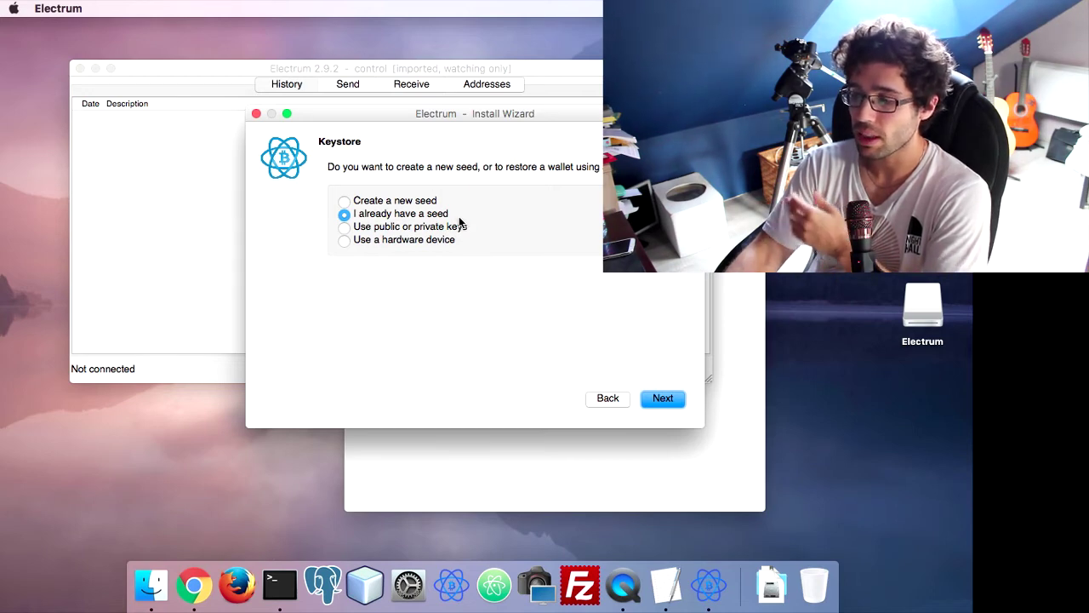
left_click(662, 399)
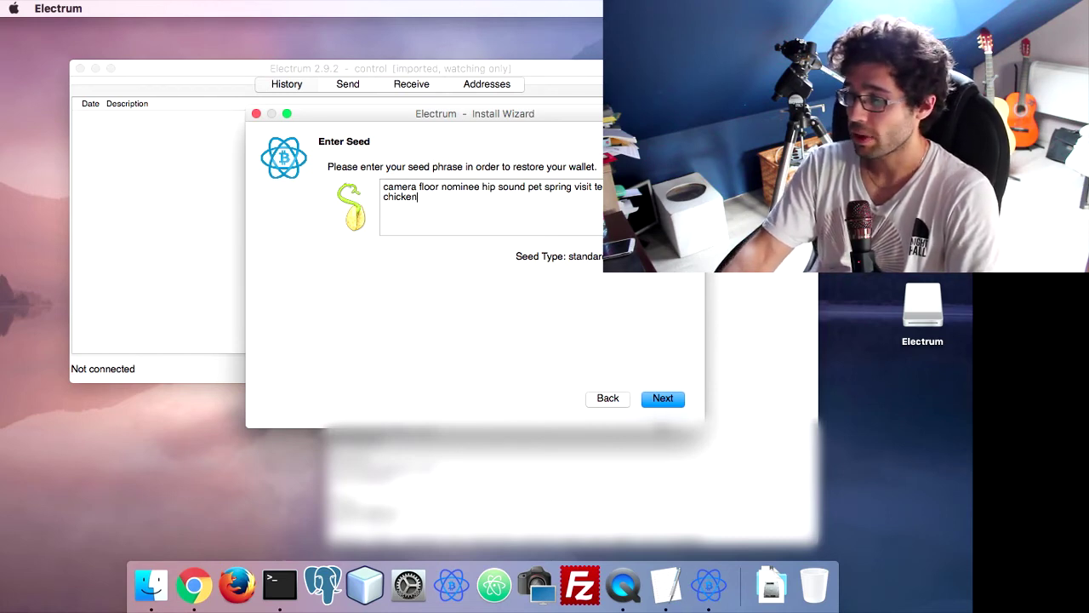
left_click(662, 398)
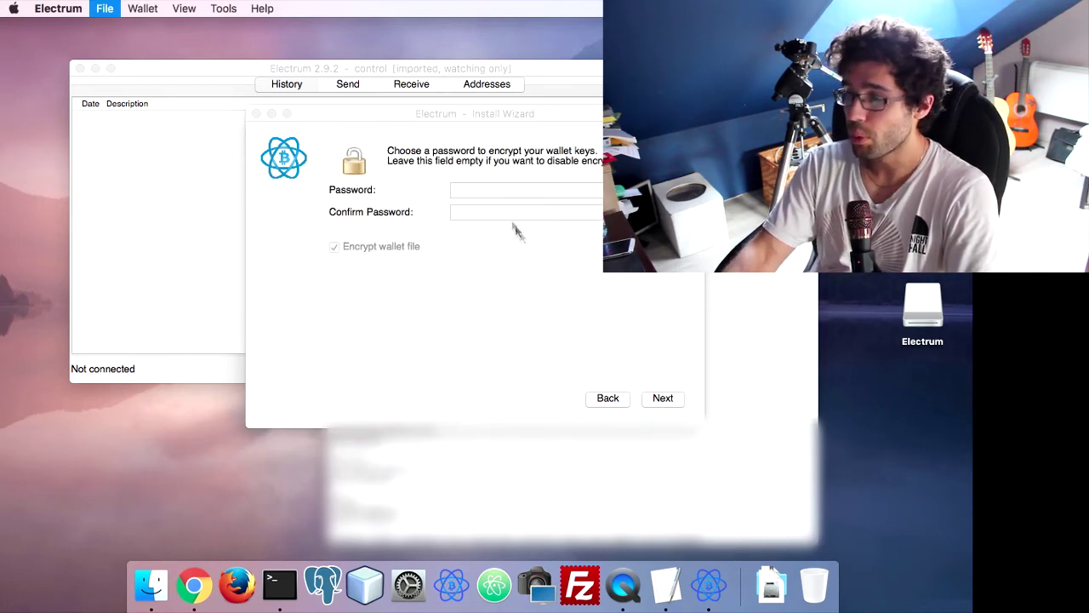
Enter and confirm an encryption password for wallet_1 and finish the restore
left_click(509, 192)
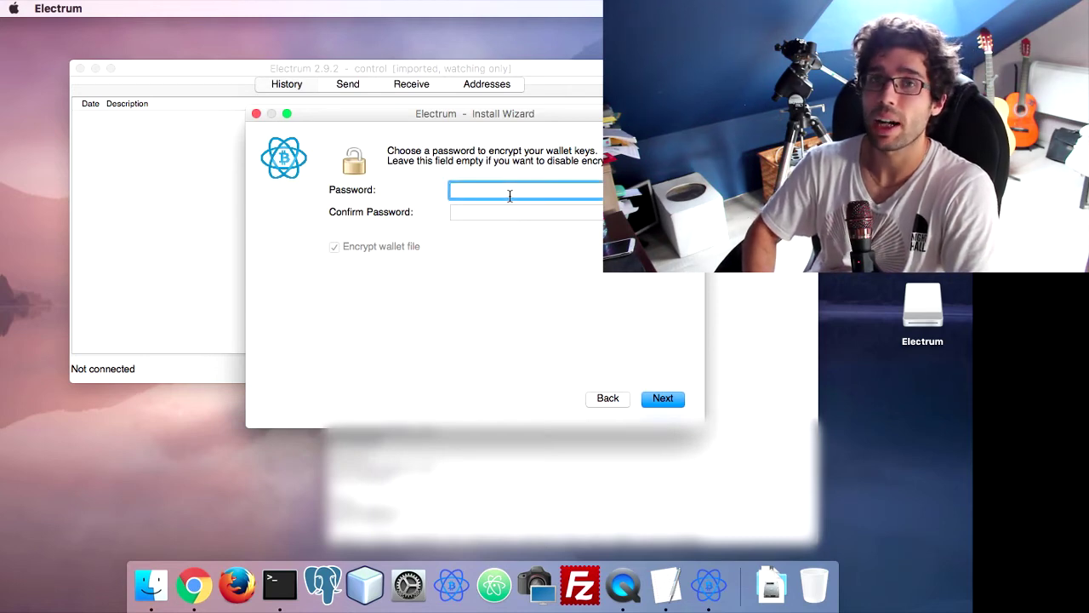
type("a")
key("Tab")
type("aaaa")
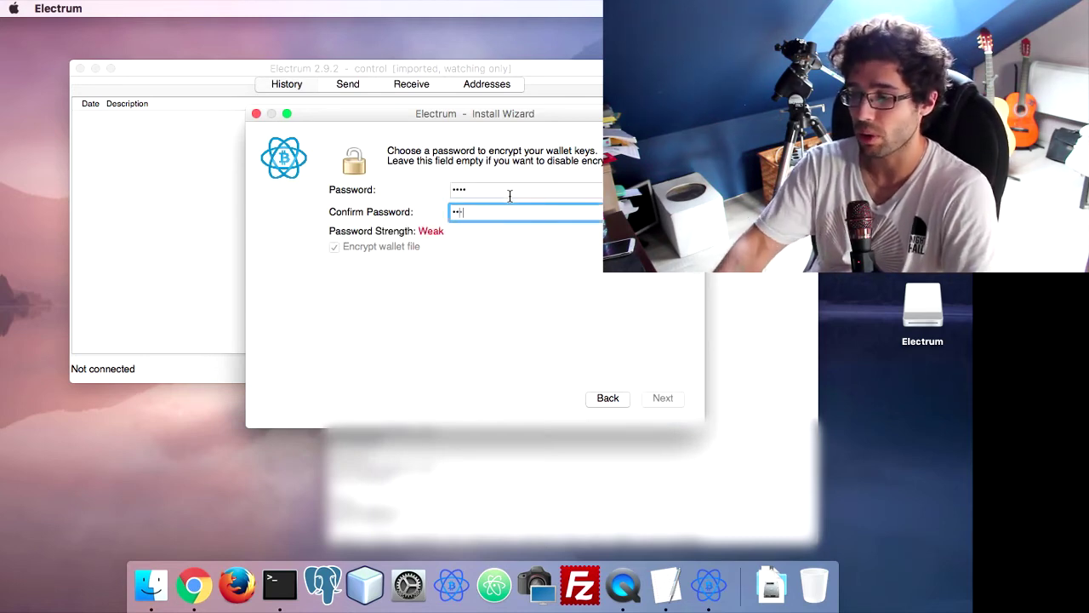
left_click(661, 398)
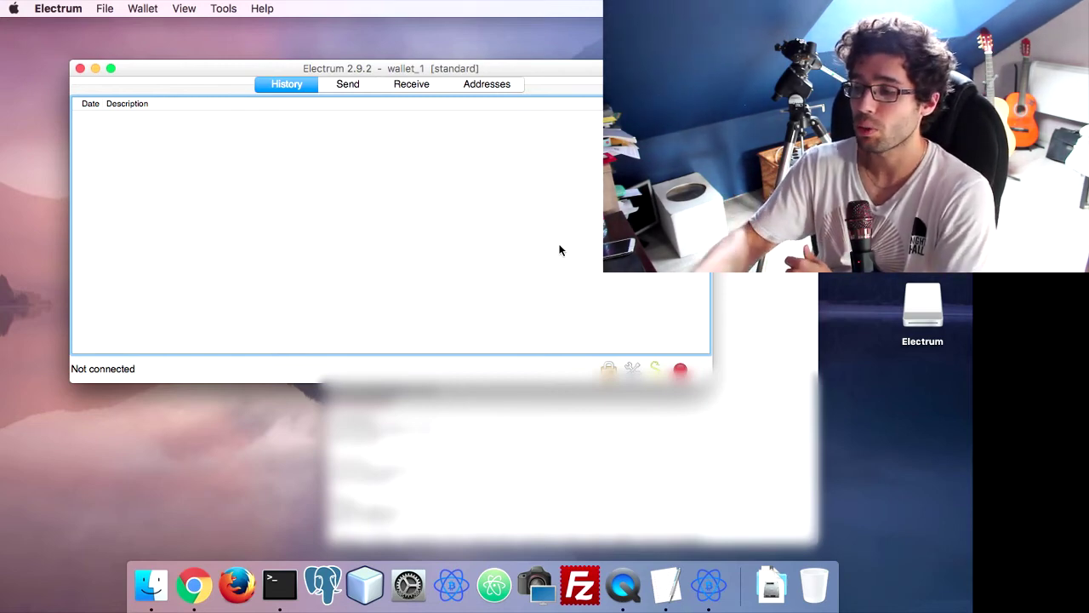
Switch wallet_1 between its Send and History tabs twice, ending on History
left_click(347, 87)
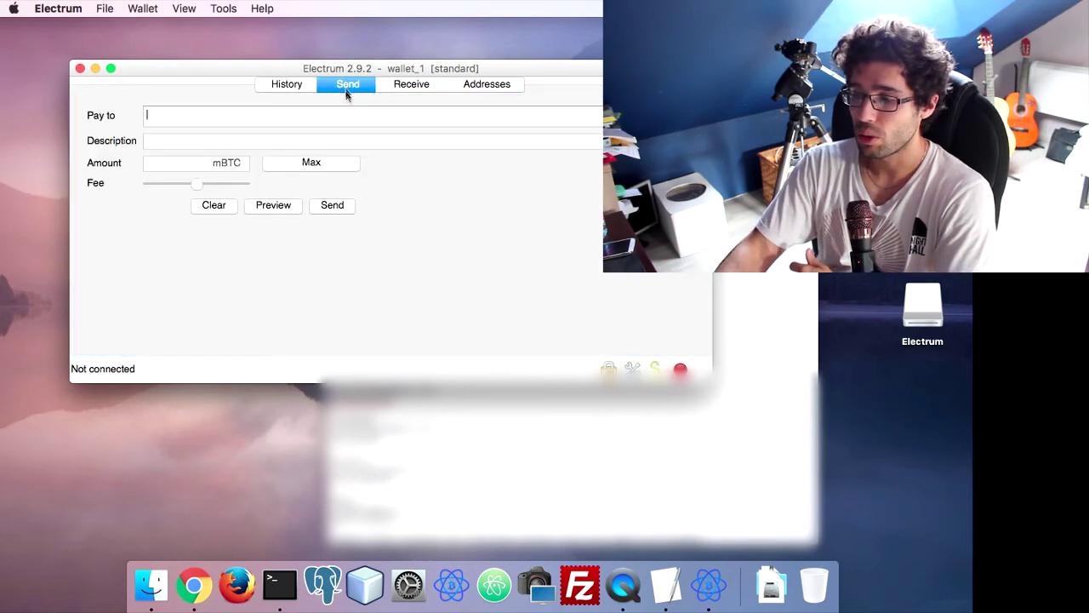
left_click(297, 84)
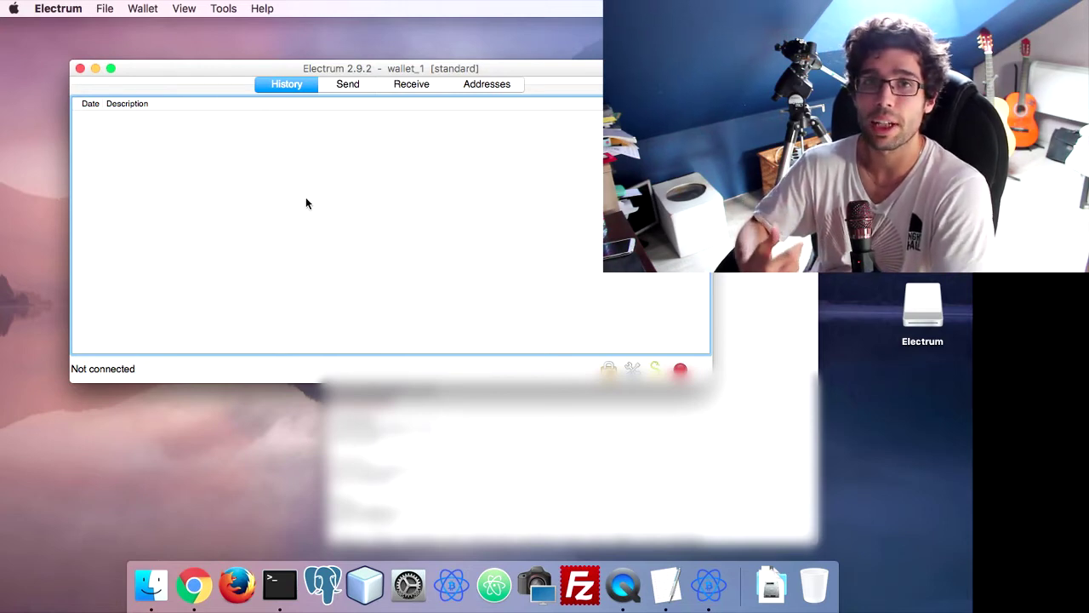
left_click(352, 86)
left_click(287, 85)
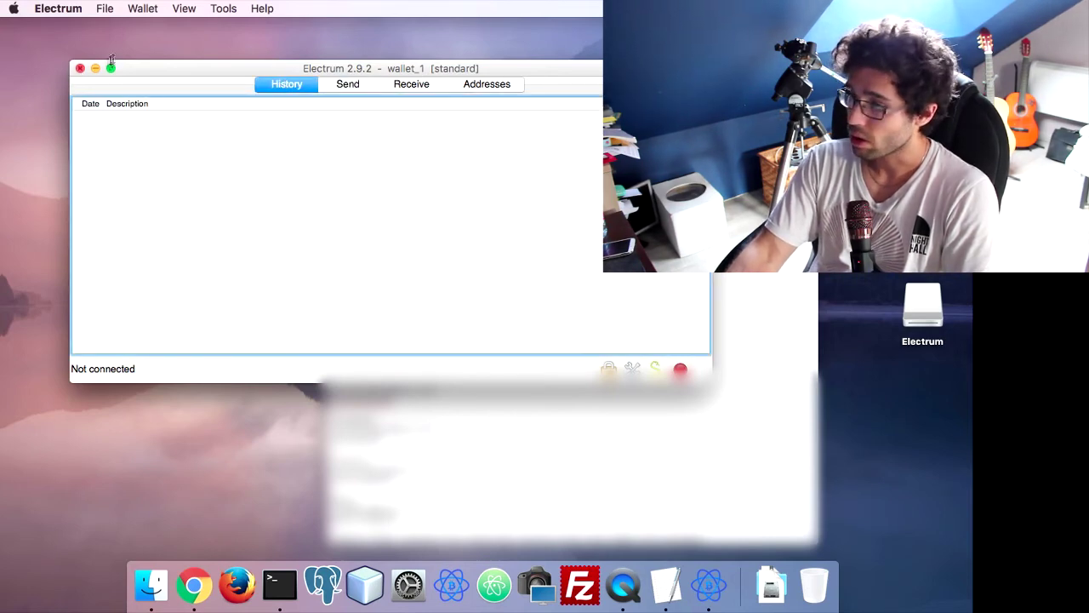
Look over the File and Wallet menus, then close wallet_1 and the control window to quit Electrum
left_click(107, 9)
mouse_move(129, 10)
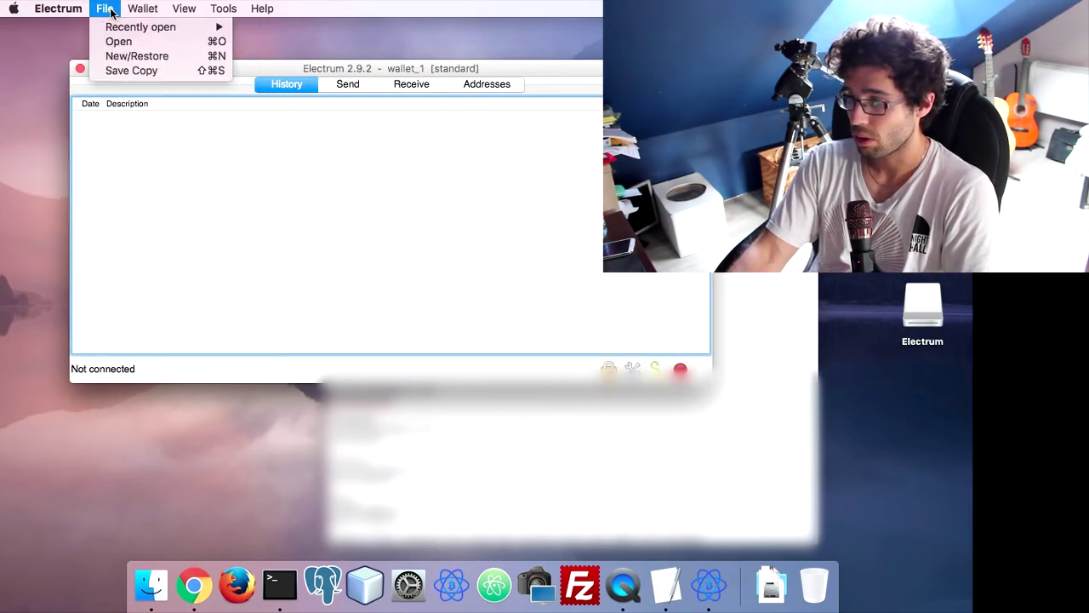
left_click(305, 233)
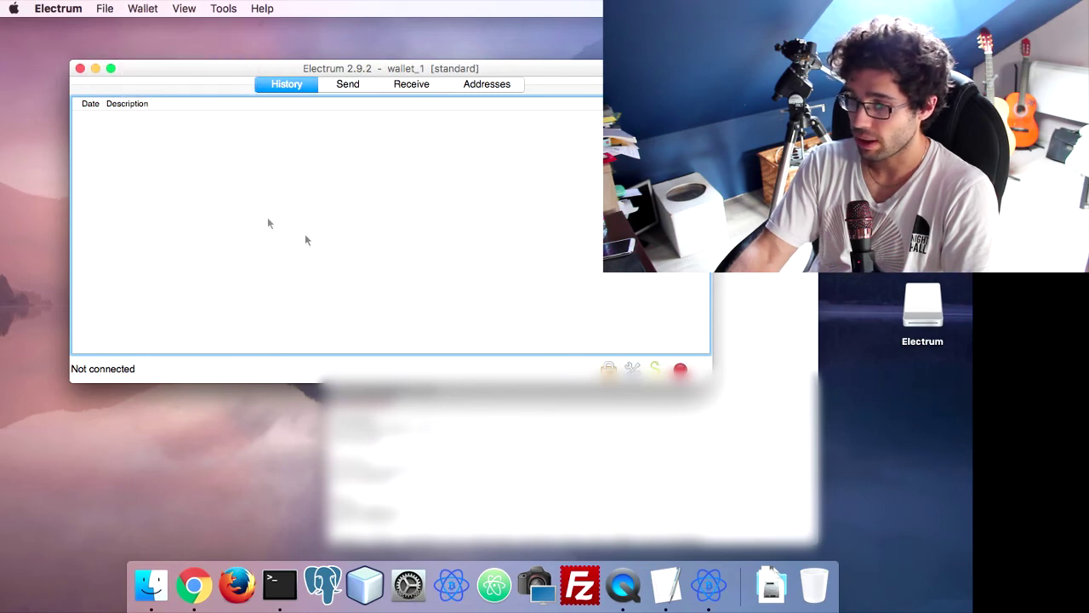
left_click(107, 9)
left_click(80, 69)
left_click(80, 68)
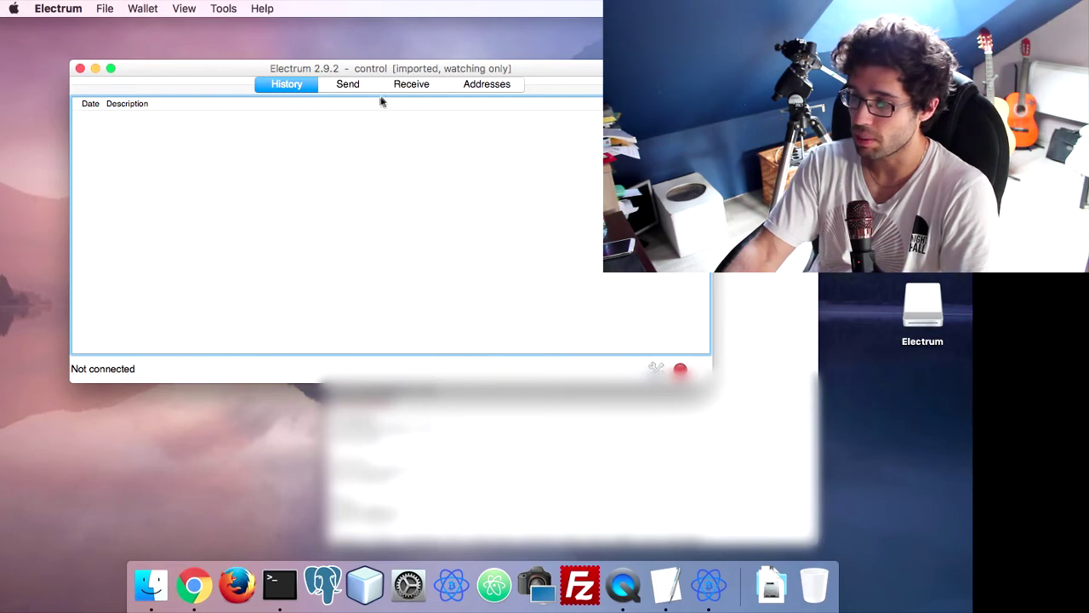
left_click(80, 68)
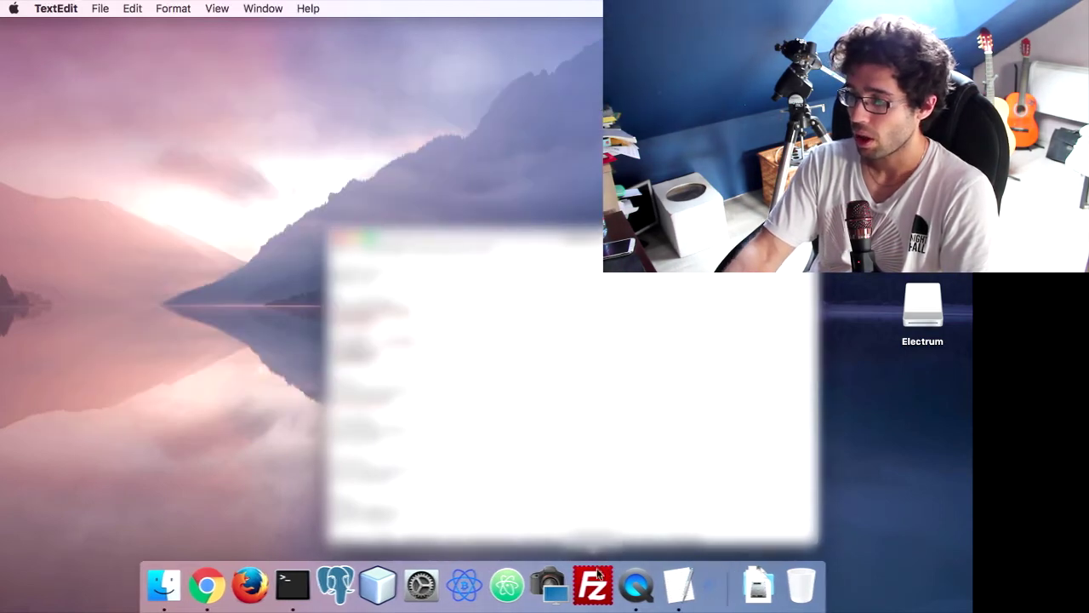
Relaunch Electrum, approve the Gatekeeper prompt, acknowledge the watching-only warning and move the control window right
left_click(463, 583)
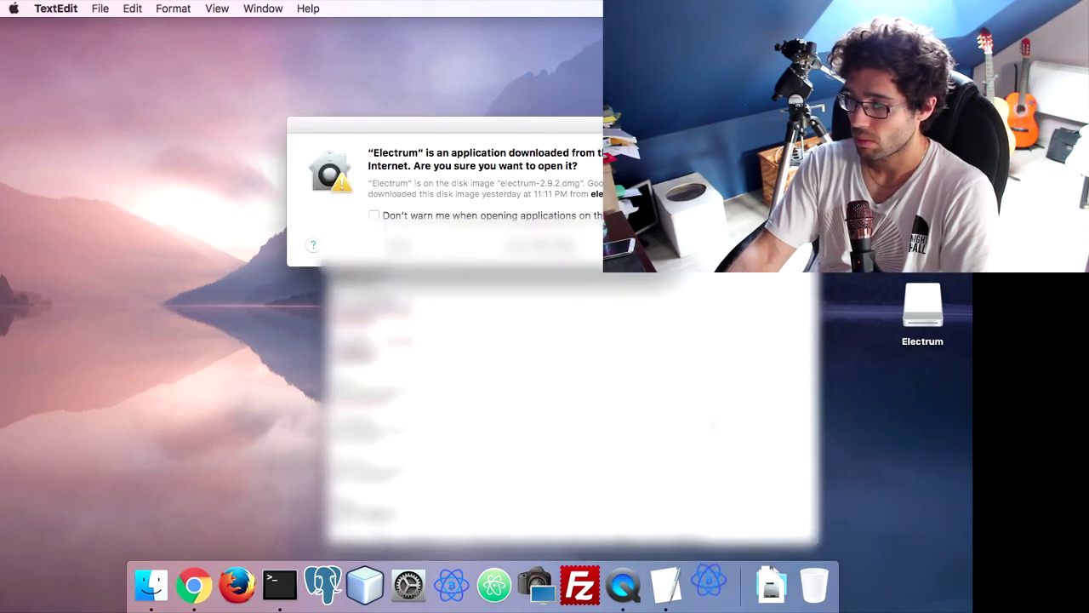
key("Return")
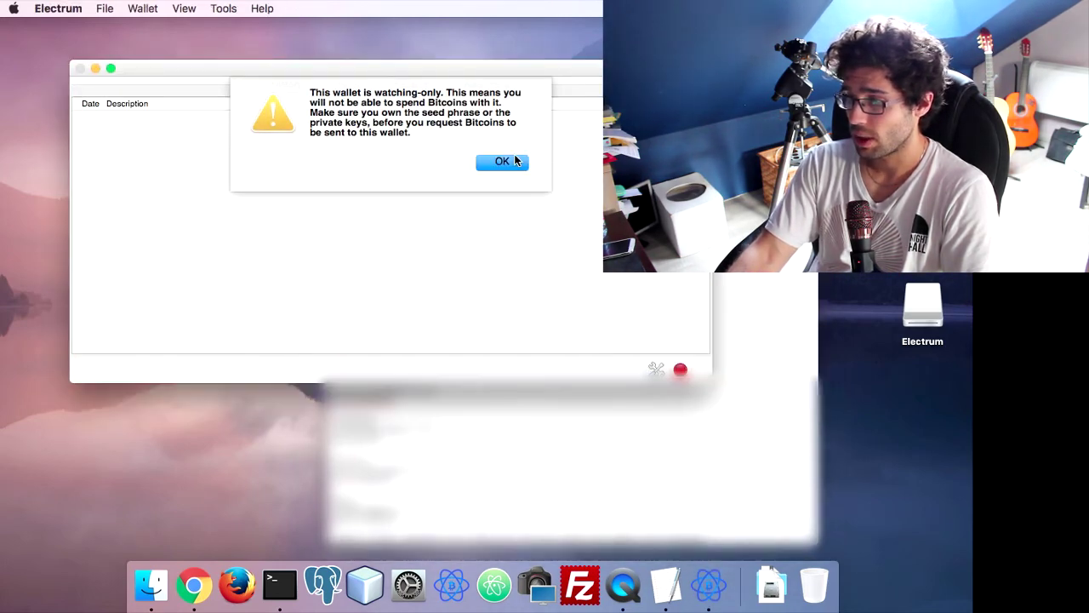
left_click(513, 160)
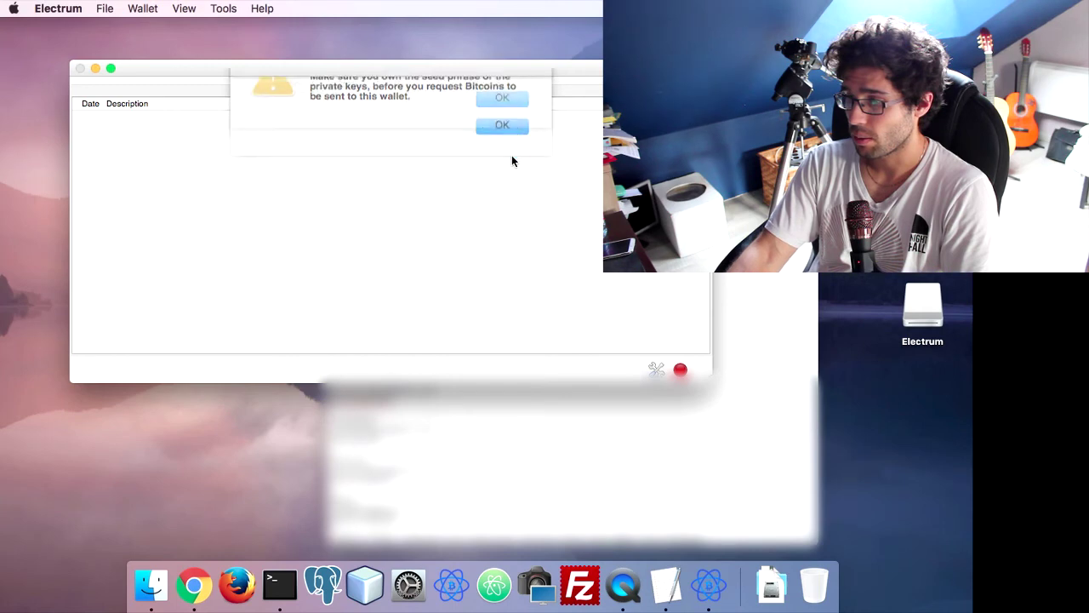
left_click(100, 10)
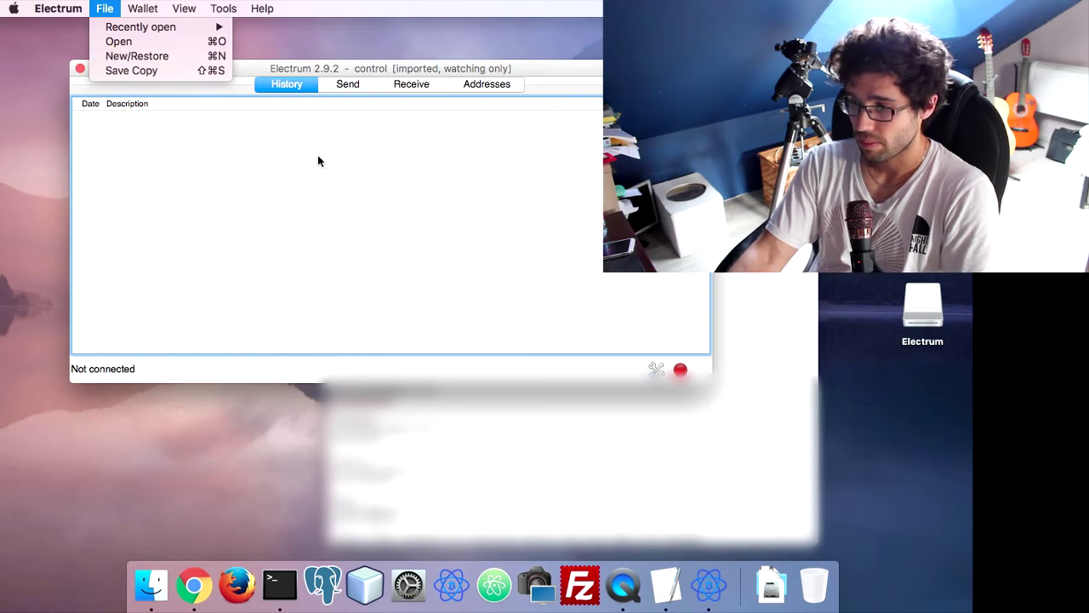
key("Escape")
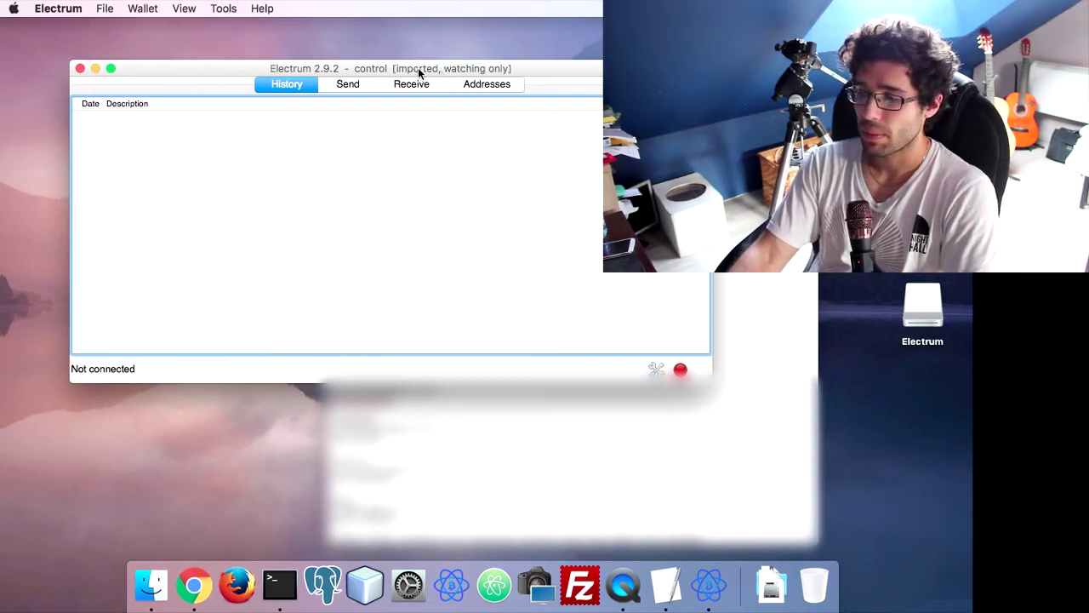
left_click_drag(399, 75, 501, 72)
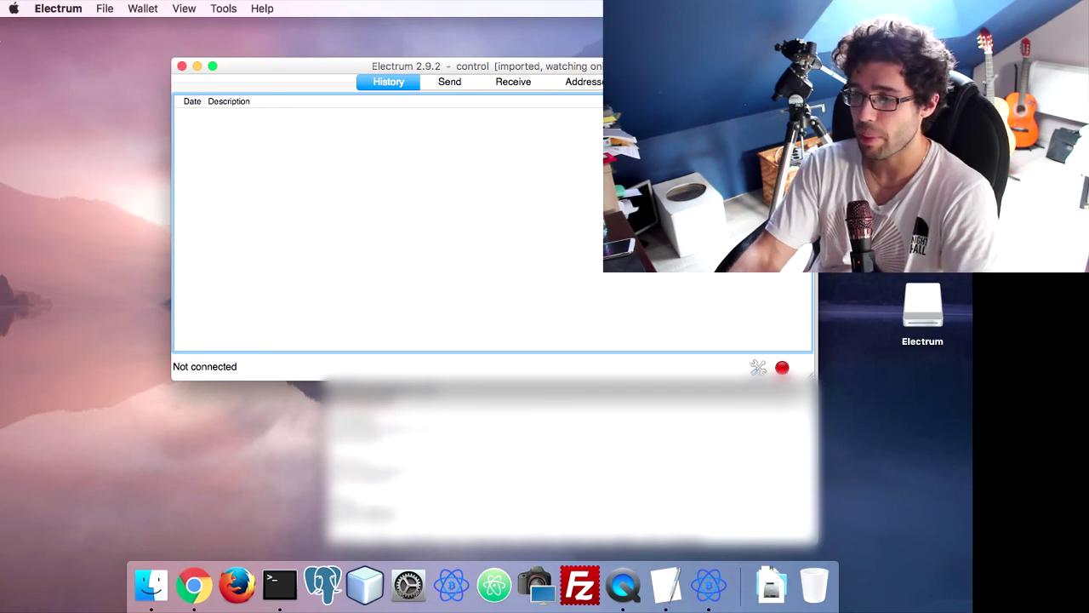
Start and cancel a new-wallet setup, then browse to the wallets folder via File > Open
left_click(105, 8)
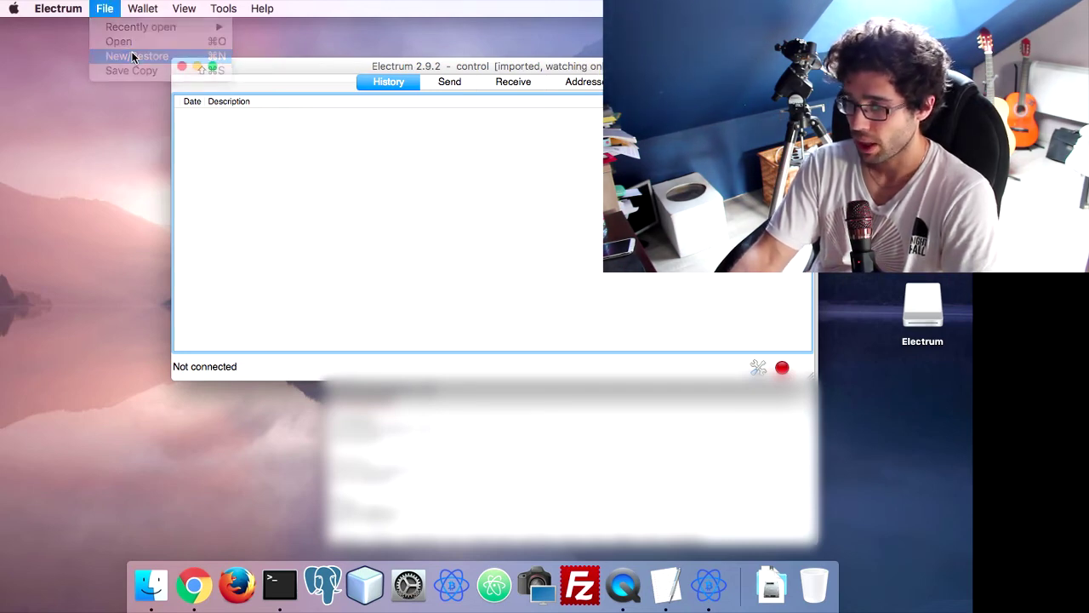
left_click(132, 54)
left_click(608, 395)
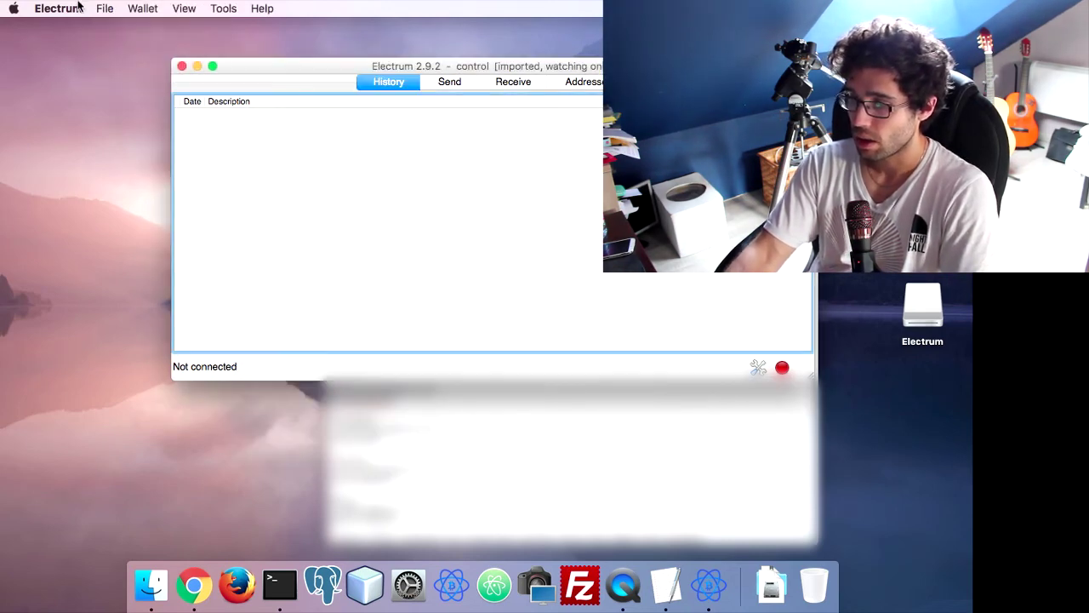
left_click(104, 8)
left_click(118, 42)
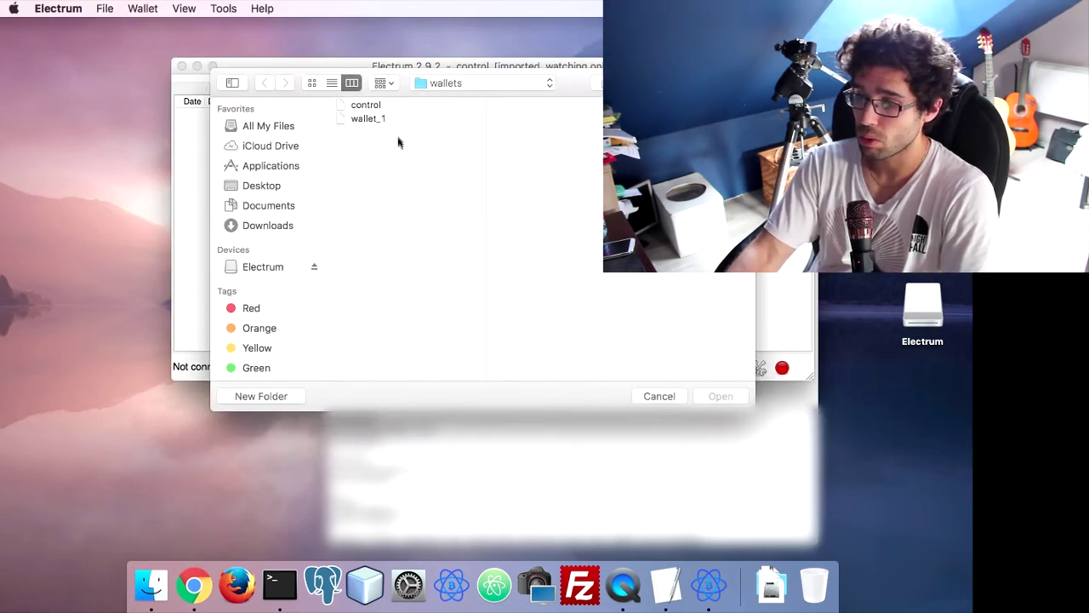
Drag the wallet_1 file from the Open sheet to the Trash and cancel the sheet
left_click(368, 118)
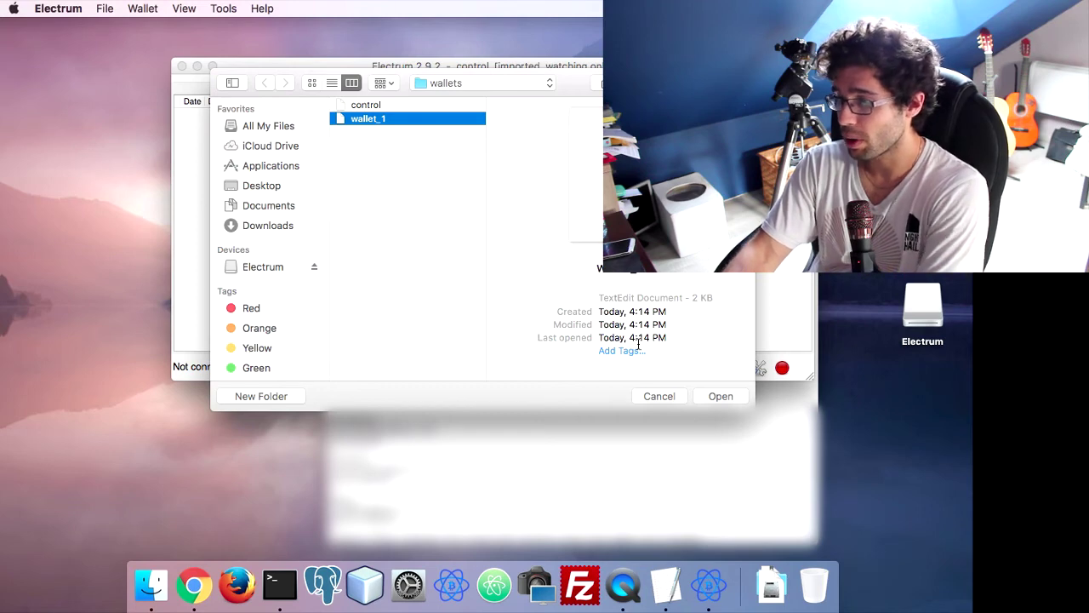
left_click_drag(383, 117, 826, 593)
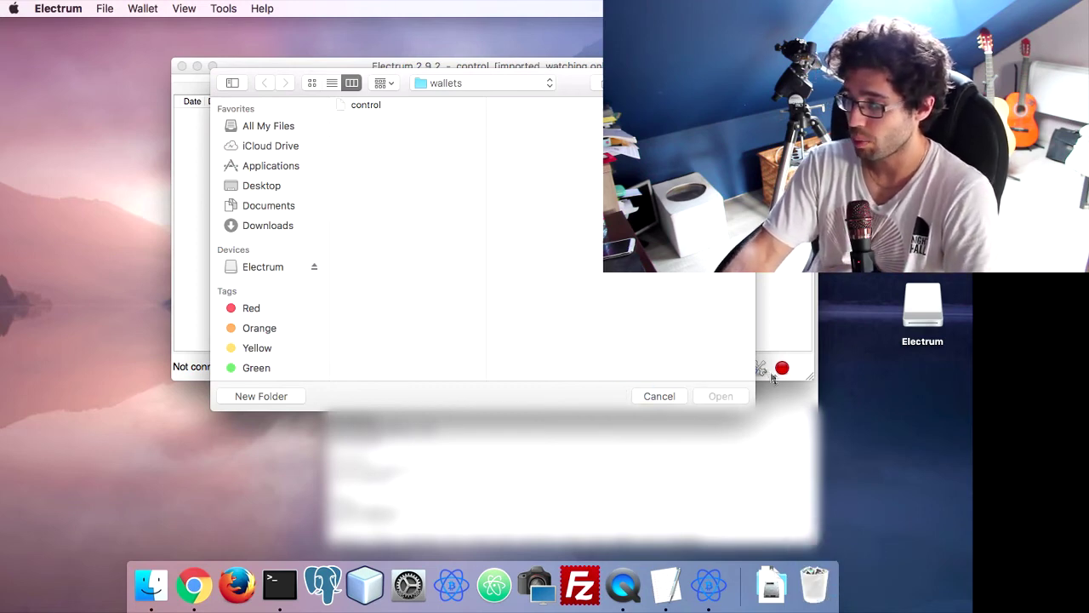
left_click(660, 395)
Empty the Trash from its Dock menu and confirm the permanent deletion
right_click(813, 585)
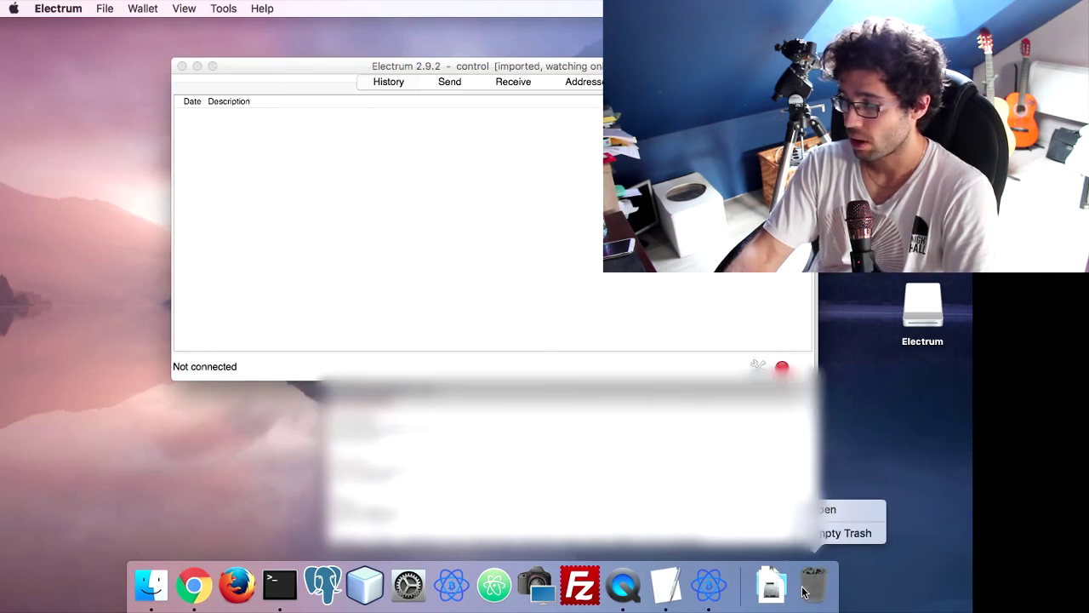
left_click(852, 533)
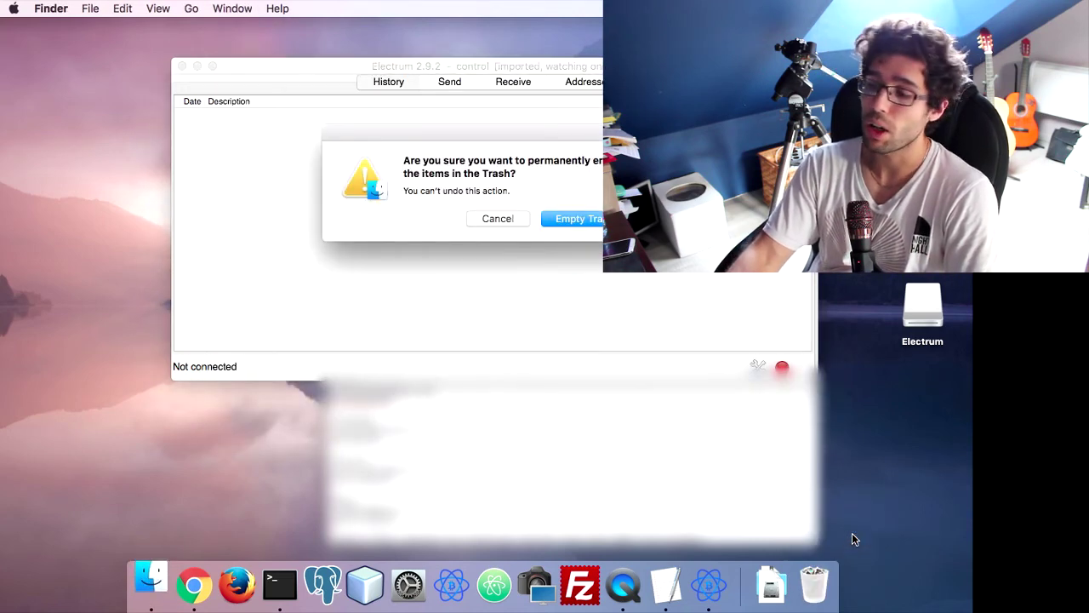
left_click(580, 222)
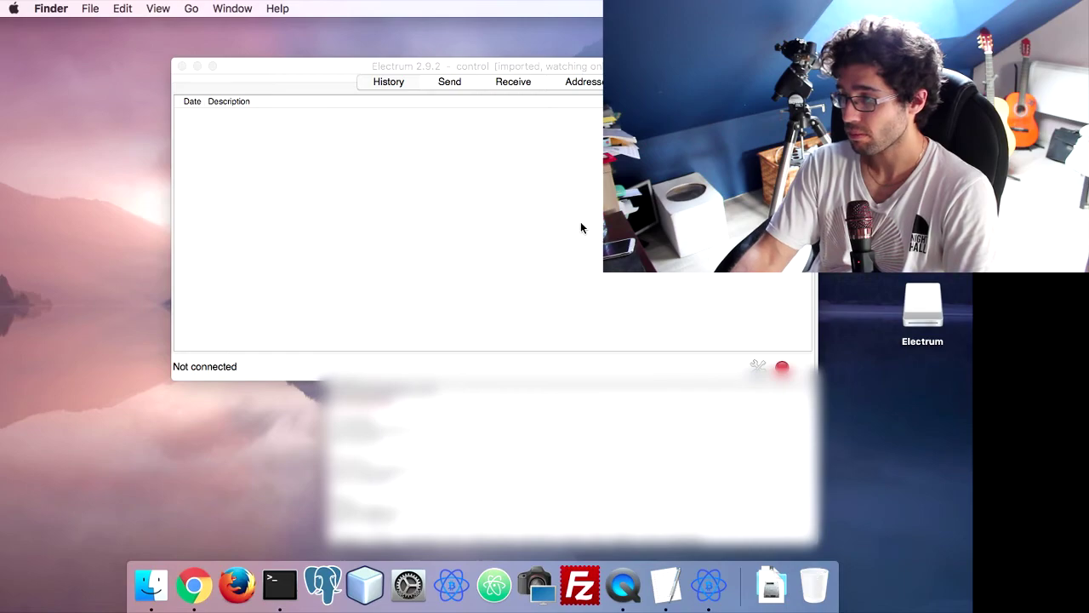